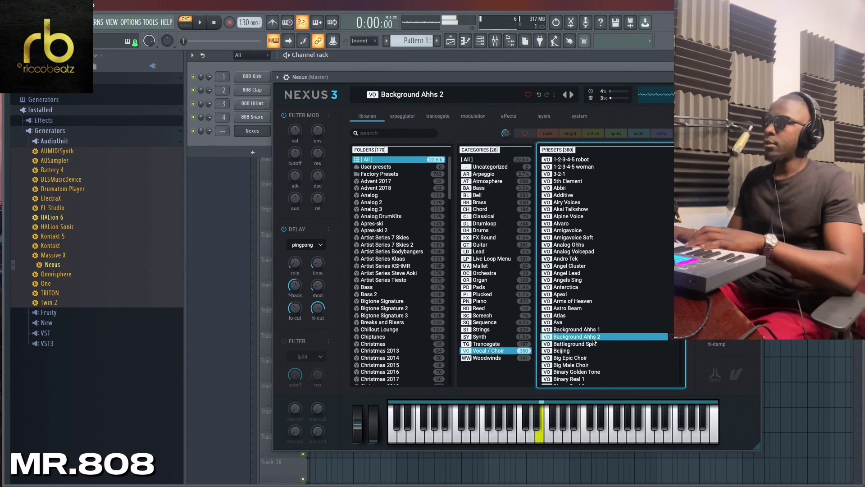
Step: Hide the channel rack to reveal the playlist, reposition the Nexus window and close it
key(F6)
drag(561, 79, 503, 156)
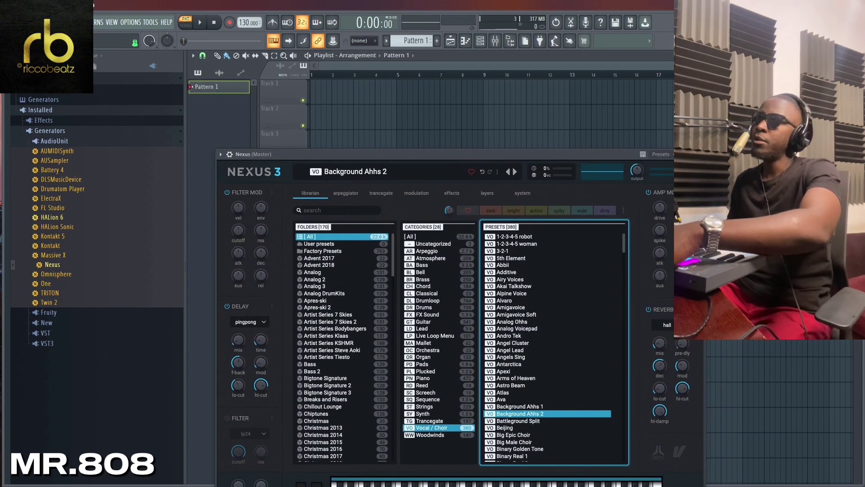
key(Escape)
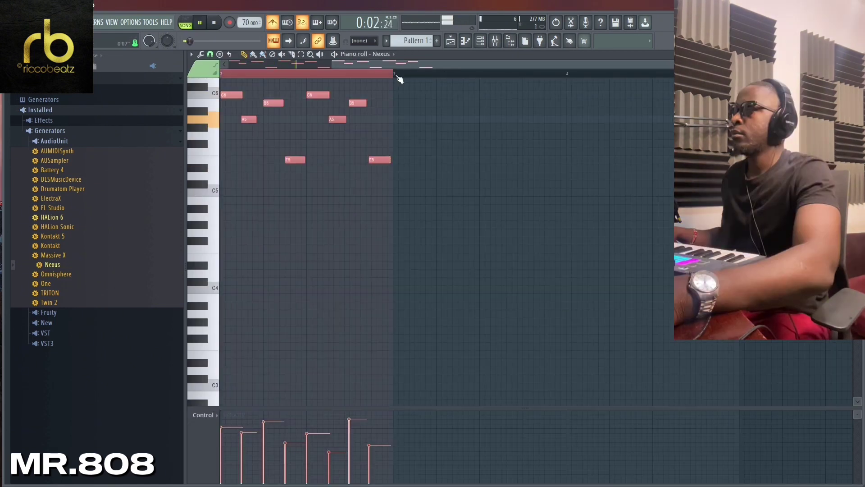
Step: Change the piano roll's snap setting and align the two bars of Pattern 1 melody notes to the grid
click(210, 54)
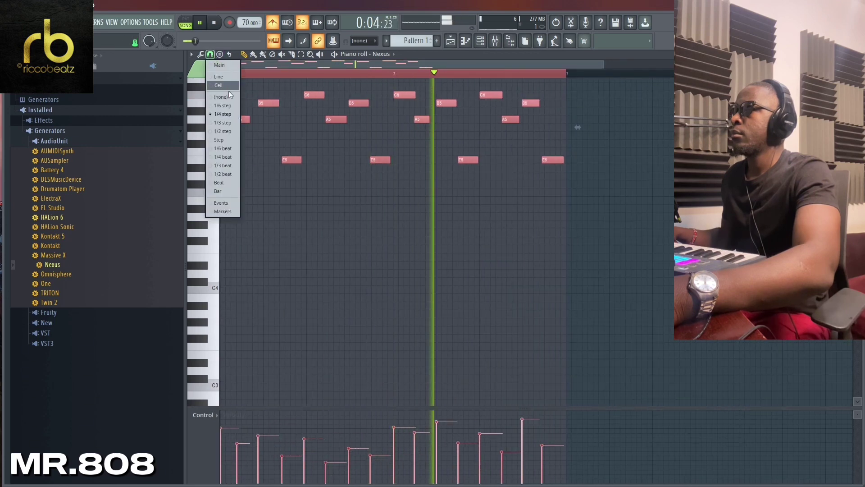
click(228, 80)
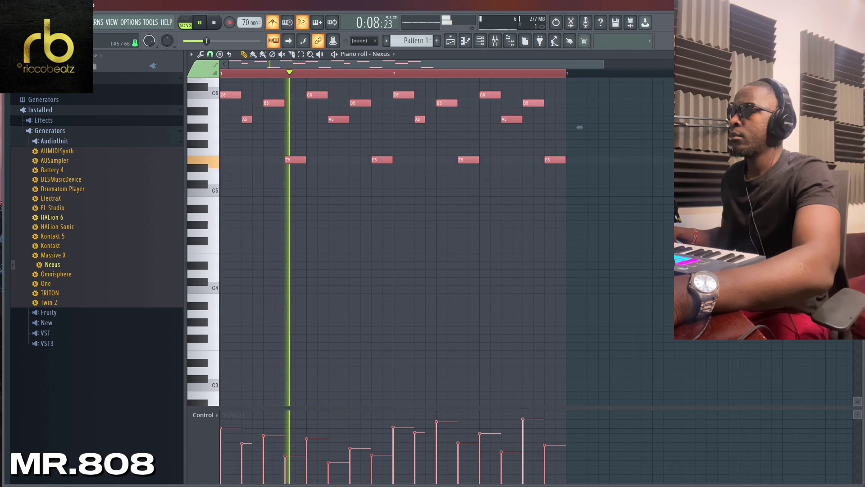
key(ctrl+d)
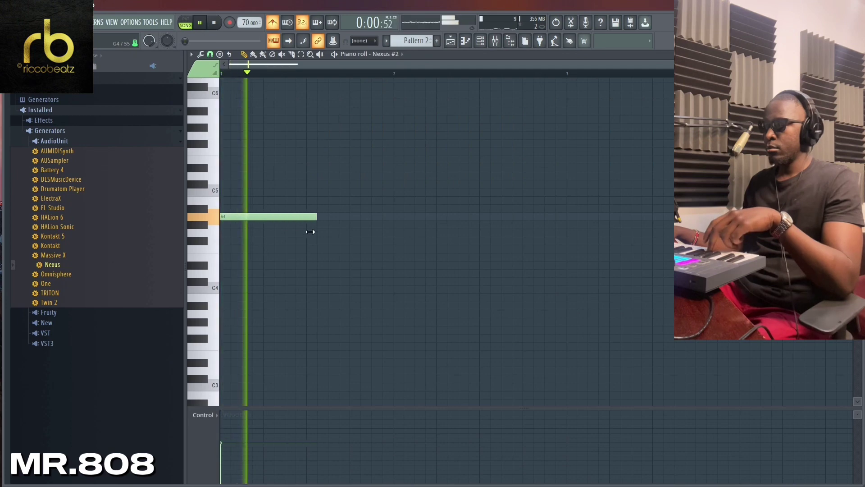
Step: Add an A5 note at bar 2 of Pattern 2, raising the A4 note's velocity and lowering the A5's to 52%
drag(236, 435, 241, 423)
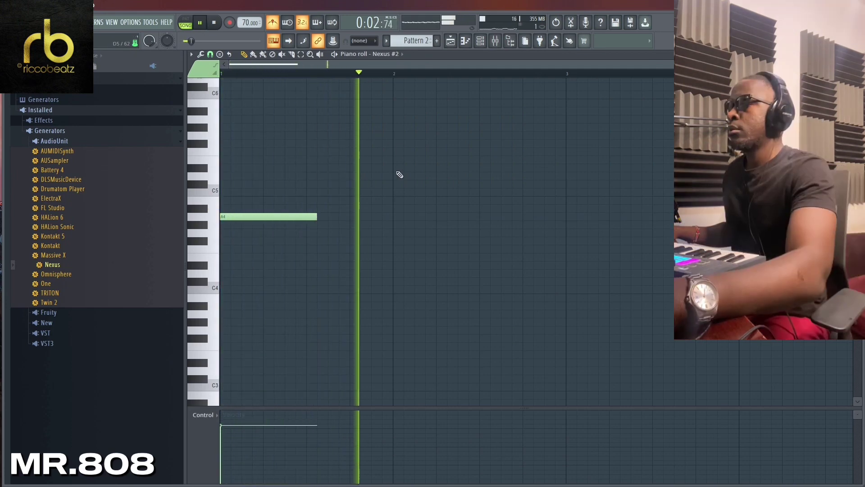
click(420, 120)
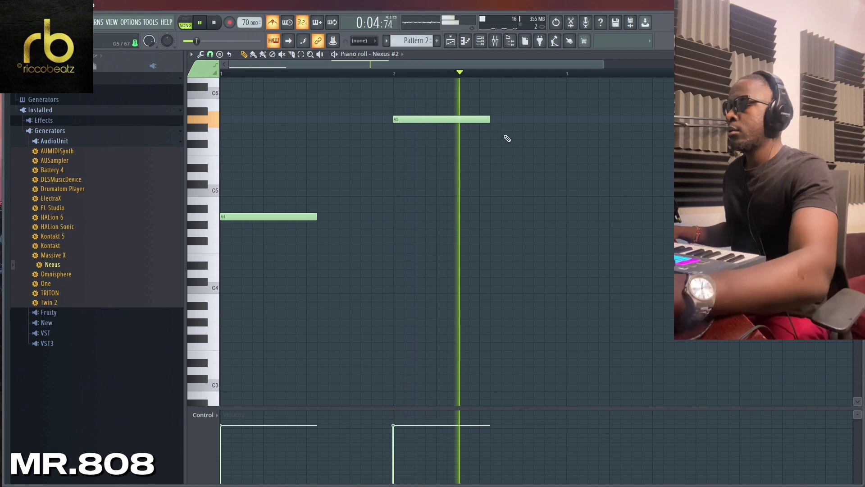
drag(458, 433, 415, 446)
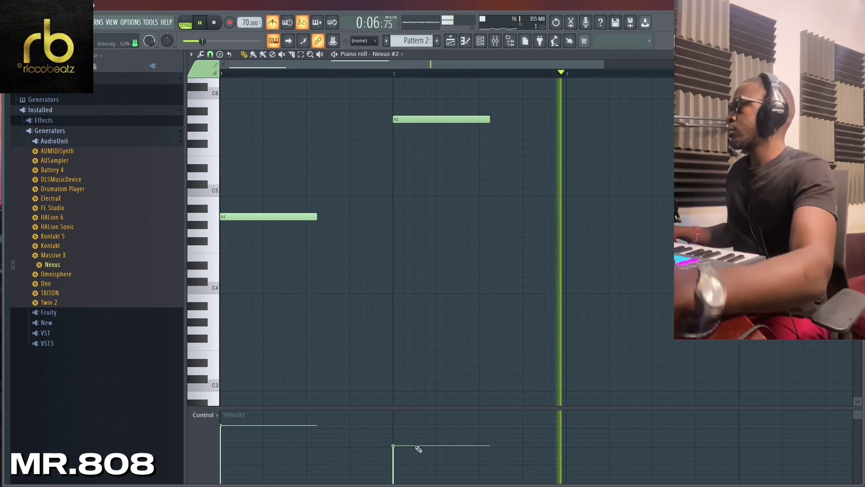
key(ctrl+a)
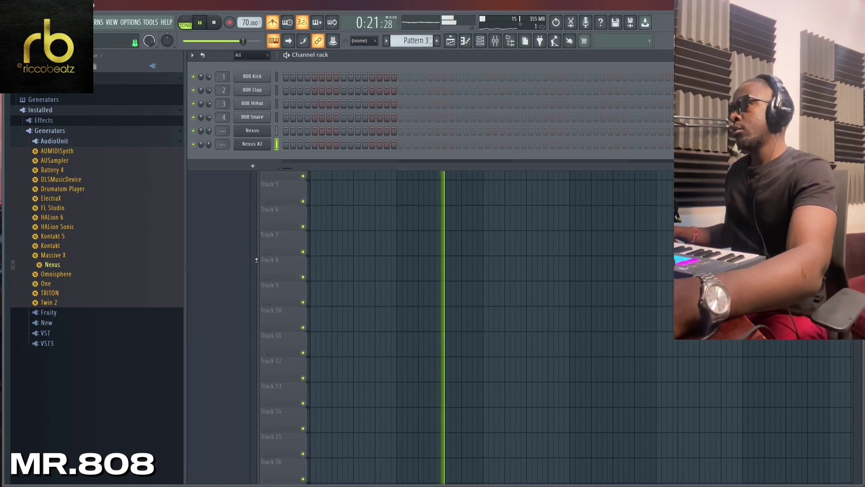
Step: Place Pattern 3 clips on Track 3 at bars 1 and 5 of the playlist
key(F6)
drag(345, 190, 308, 133)
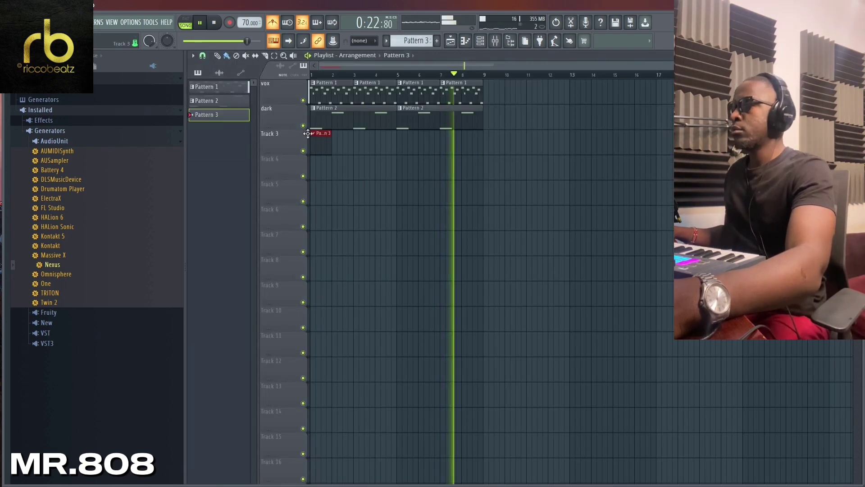
click(401, 143)
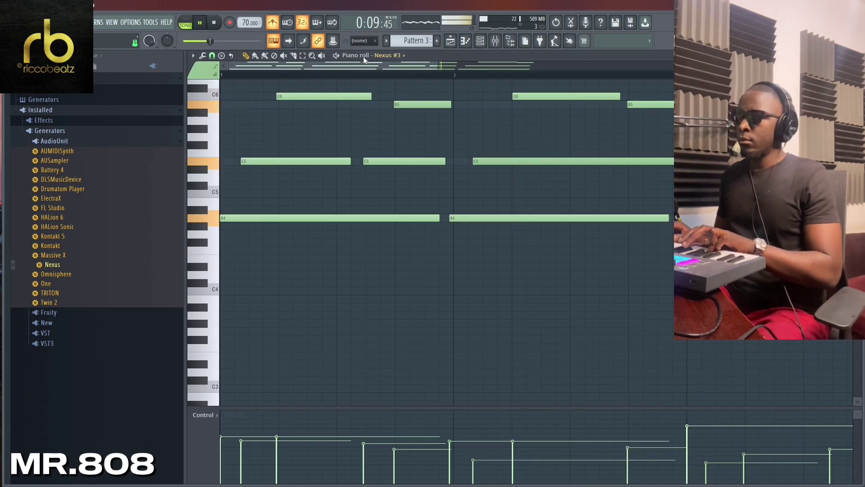
Step: Nudge the second E5 note in bar 3 of the Nexus #3 guitar part slightly later
click(471, 64)
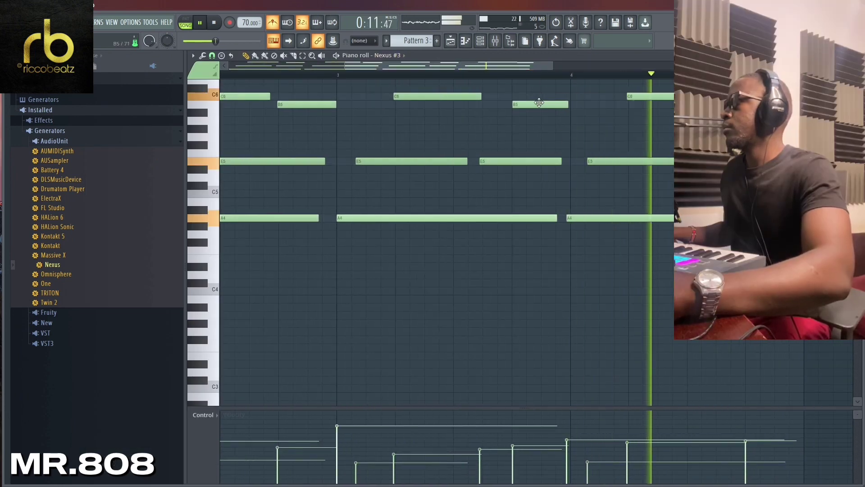
drag(526, 164, 530, 161)
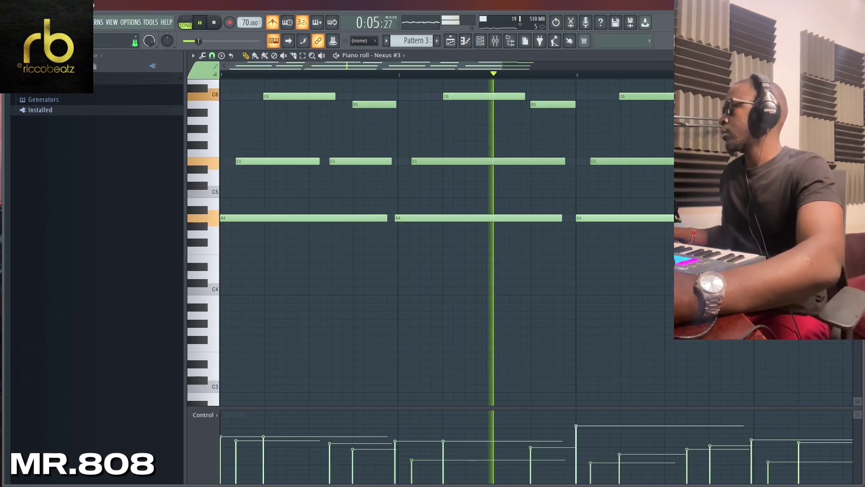
Step: Return to the playlist and audition the Dreamer Crash and End Hi-Hat samples from the Experimental Drill folder
key(F5)
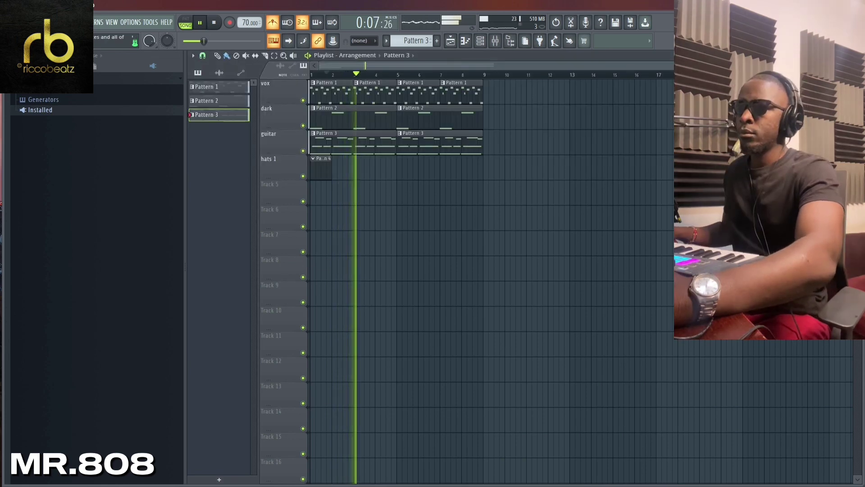
scroll(94, 382, up, 5)
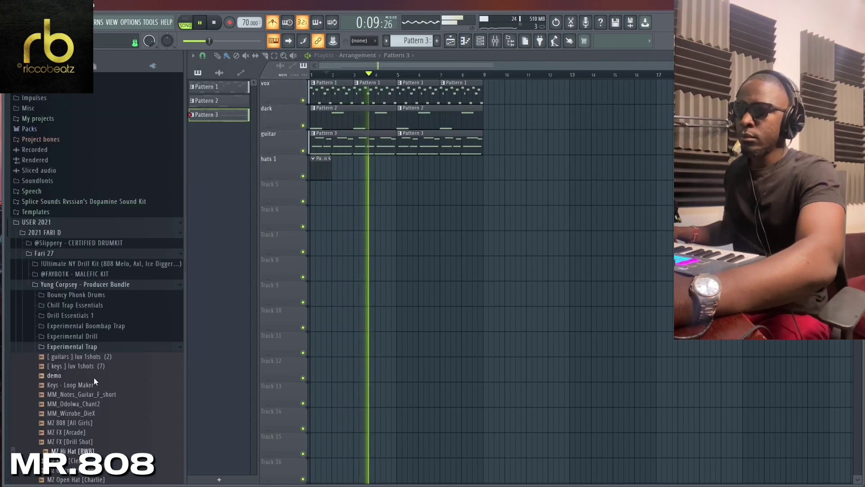
click(72, 336)
click(69, 383)
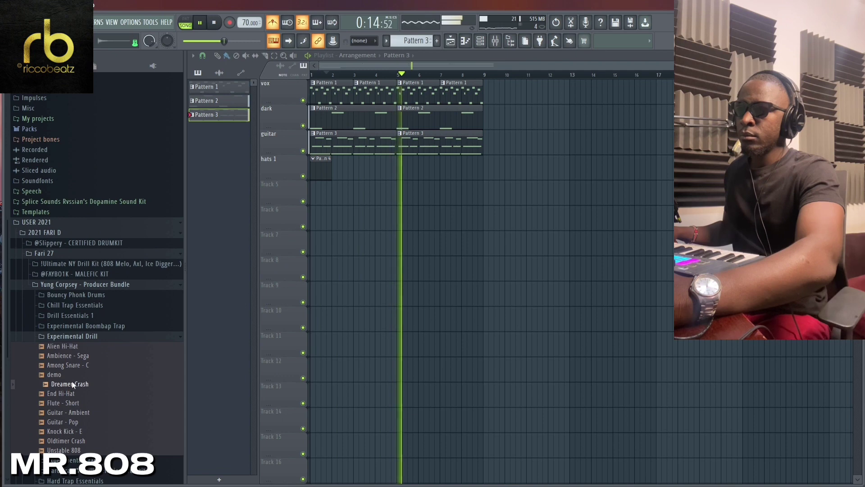
click(68, 394)
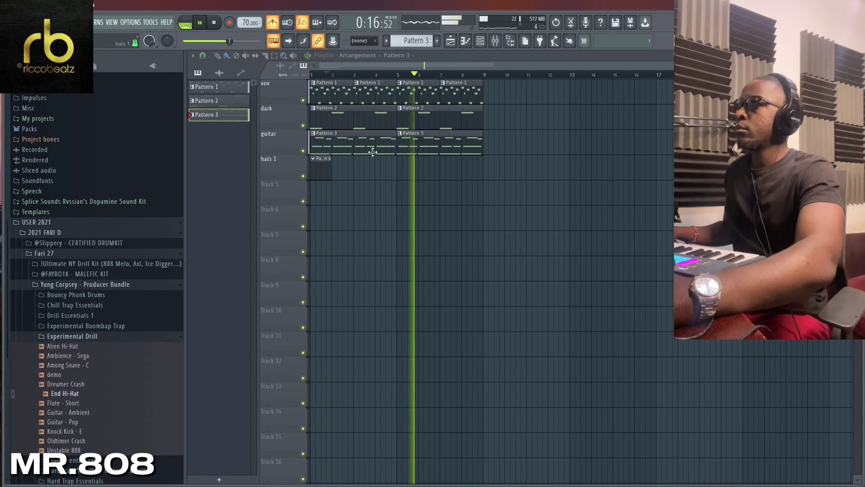
Step: Open the Pattern 4 clip on the hats 1 track, select all its End Hi-Hat notes and duplicate them
double_click(319, 170)
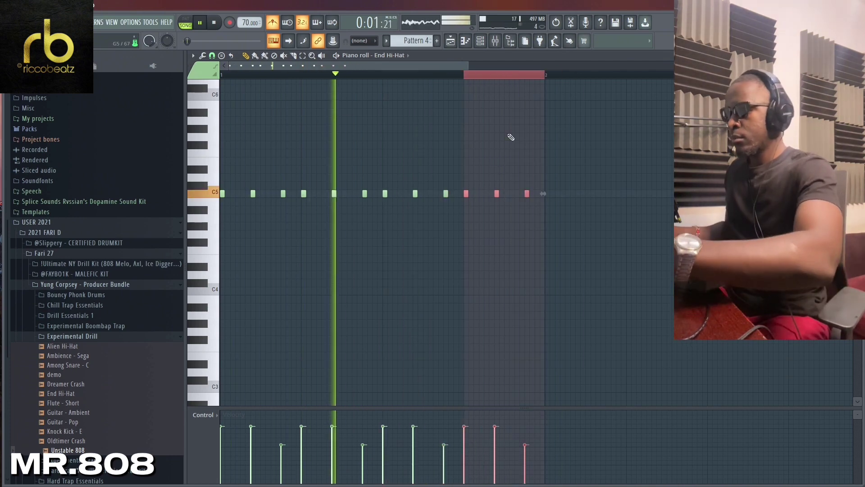
key(ctrl+a)
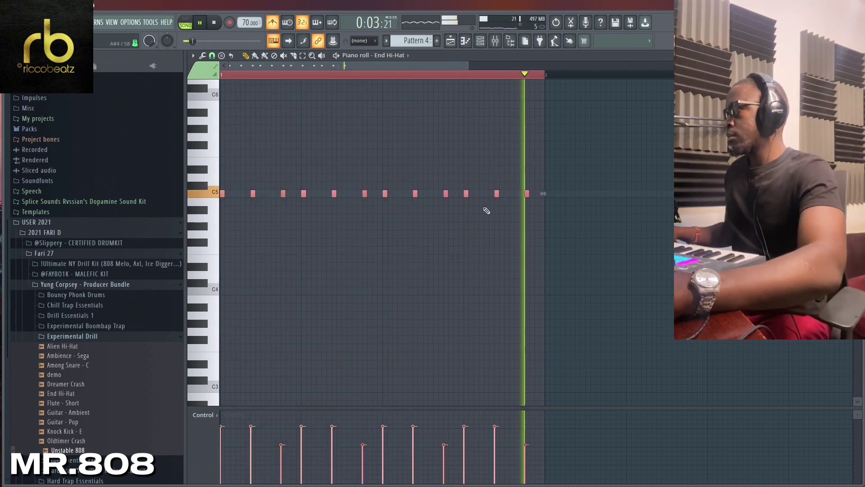
key(ctrl+b)
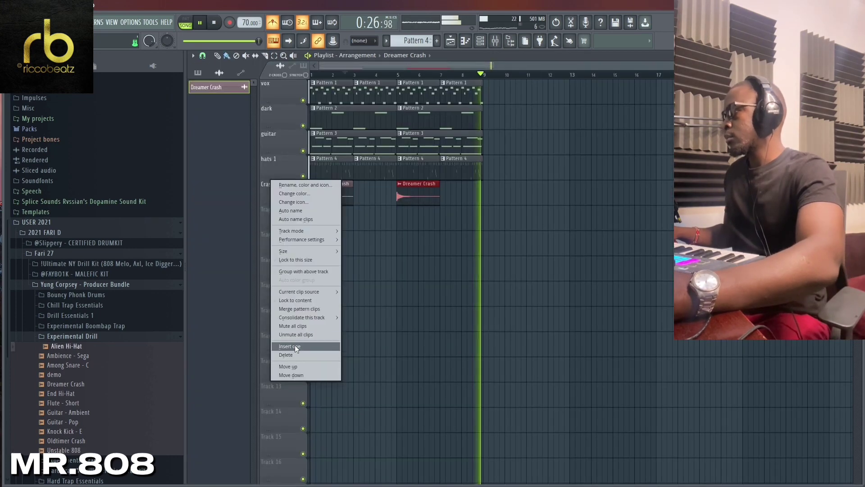
Step: Insert a new playlist track above the Crash track and name it OH
click(295, 346)
right_click(289, 185)
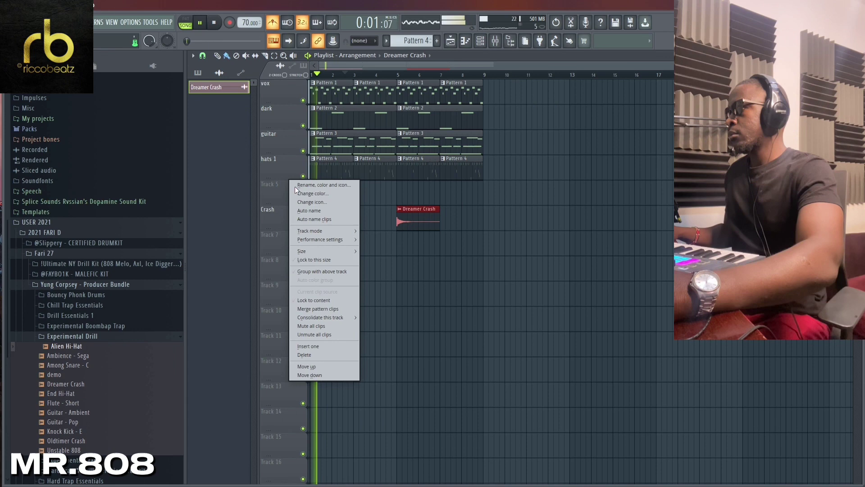
click(325, 185)
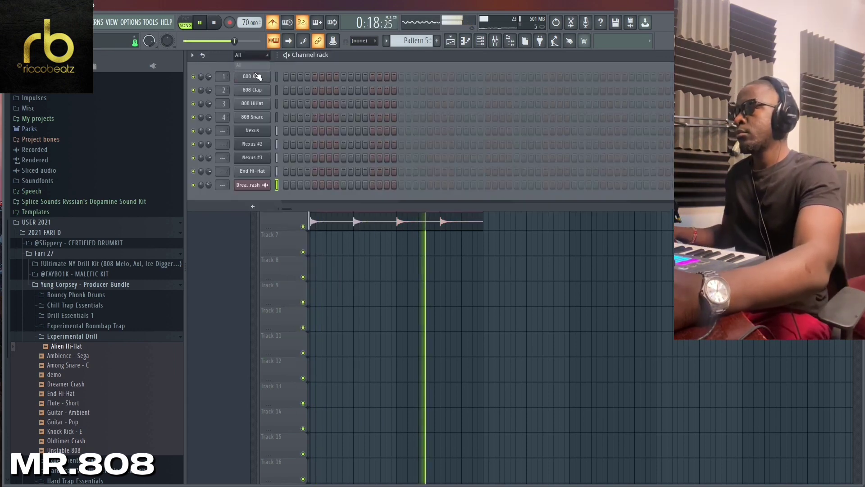
Step: Audition the Alien Hi-Hat sample and add it to the channel rack as a new channel
click(82, 347)
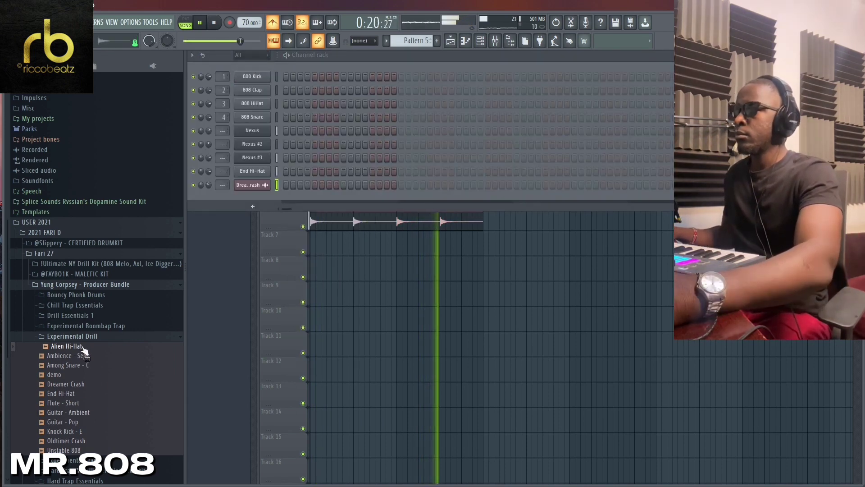
drag(221, 237, 256, 198)
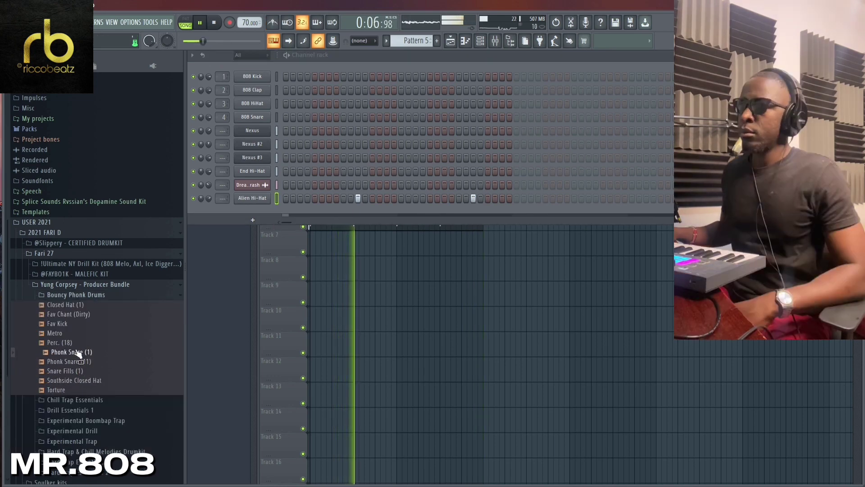
Step: Browse the drum kit folders for a snare and name playlist Track 7 "Snare 1"
click(74, 304)
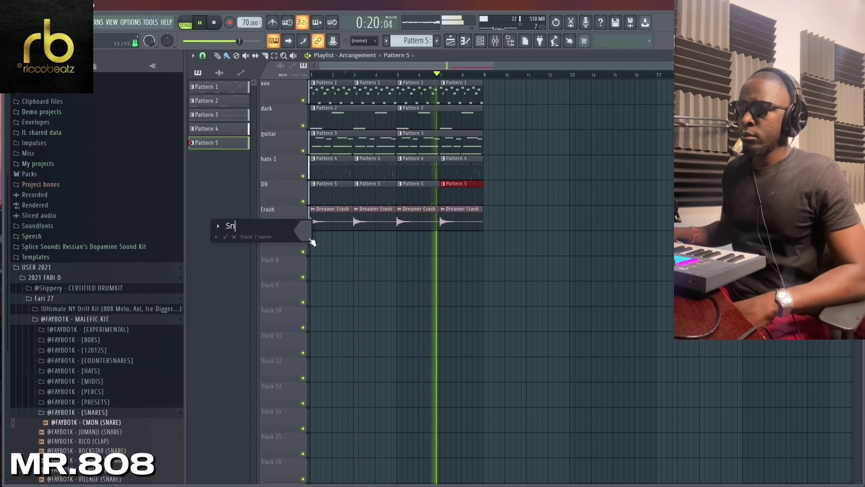
text(nare 1)
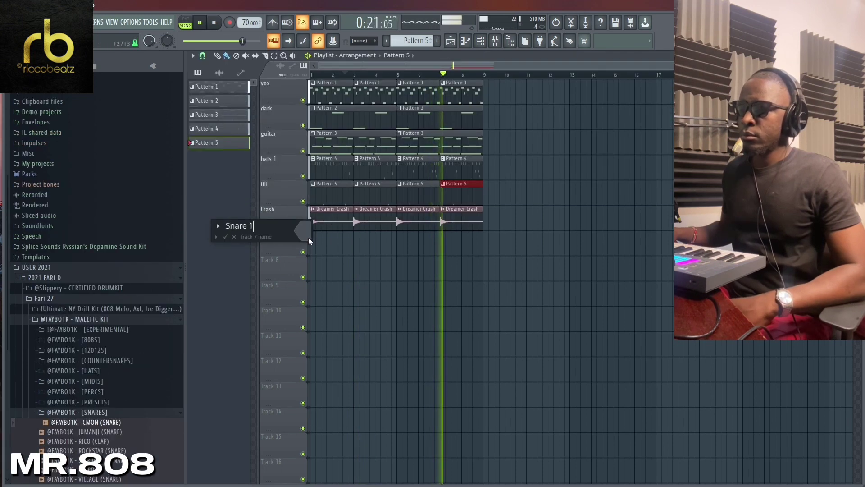
key(Return)
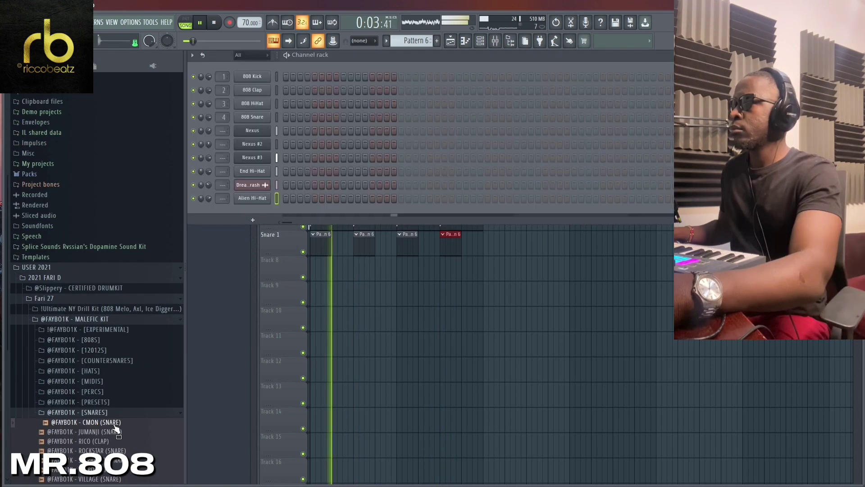
drag(115, 426, 253, 212)
click(113, 432)
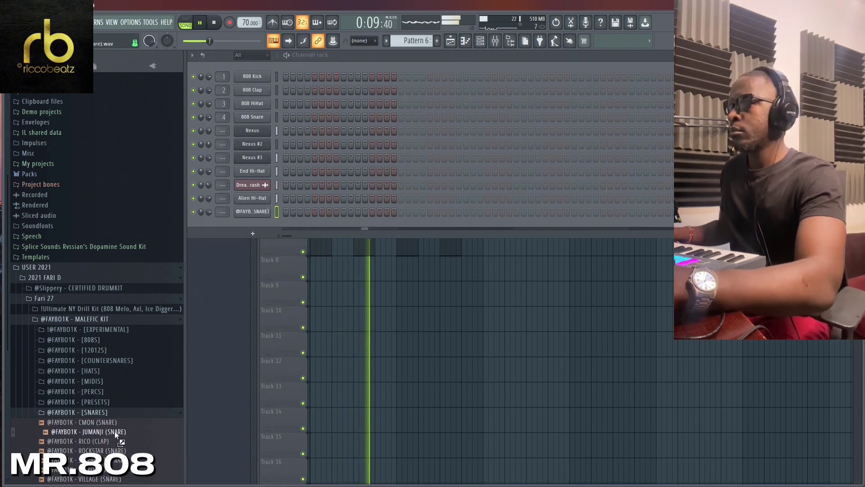
drag(114, 431, 264, 224)
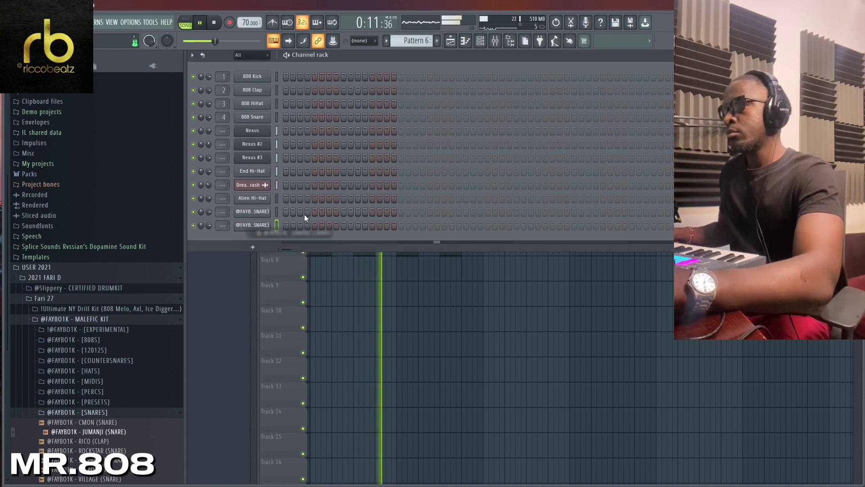
key(space)
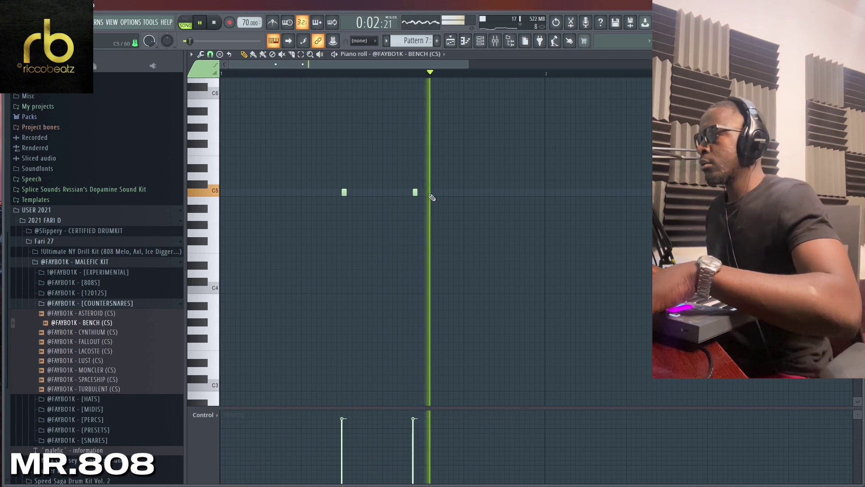
click(435, 192)
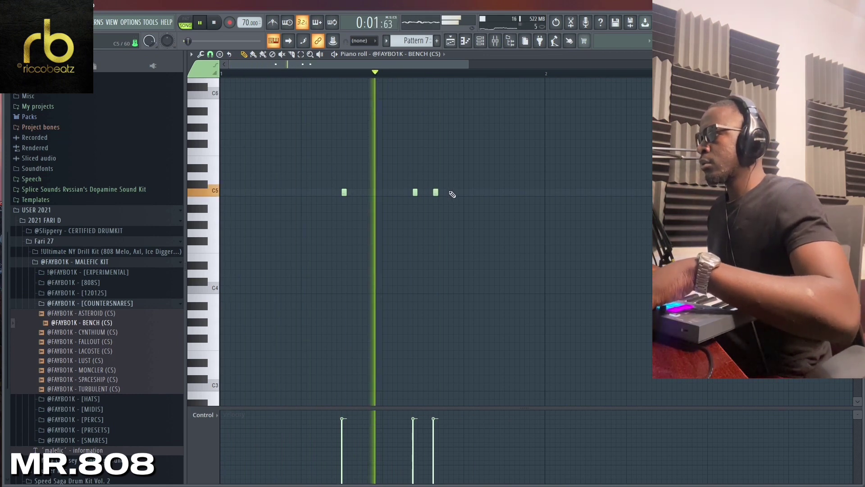
click(450, 193)
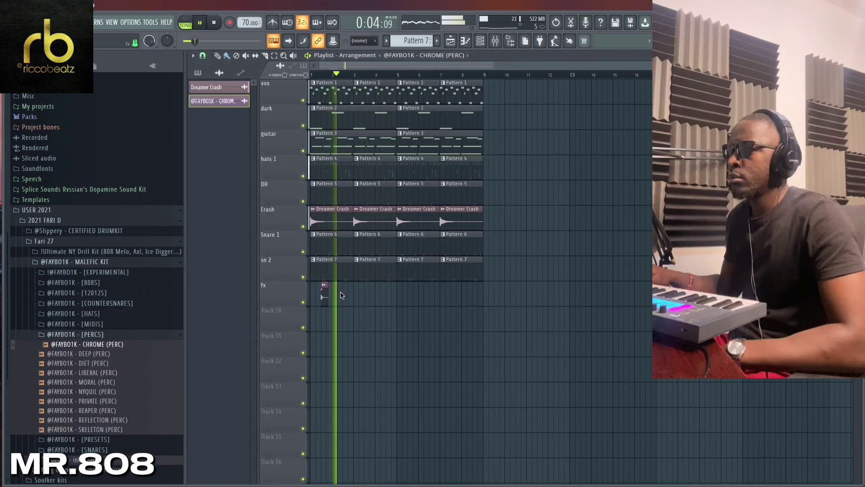
click(348, 290)
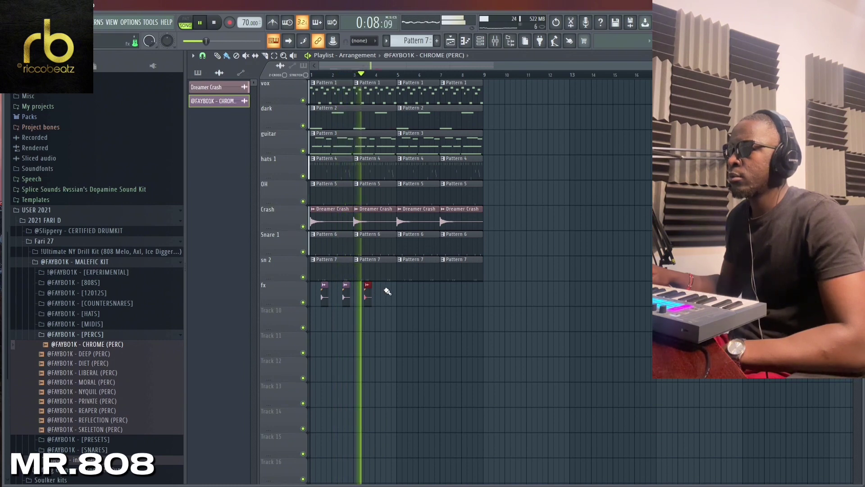
click(411, 290)
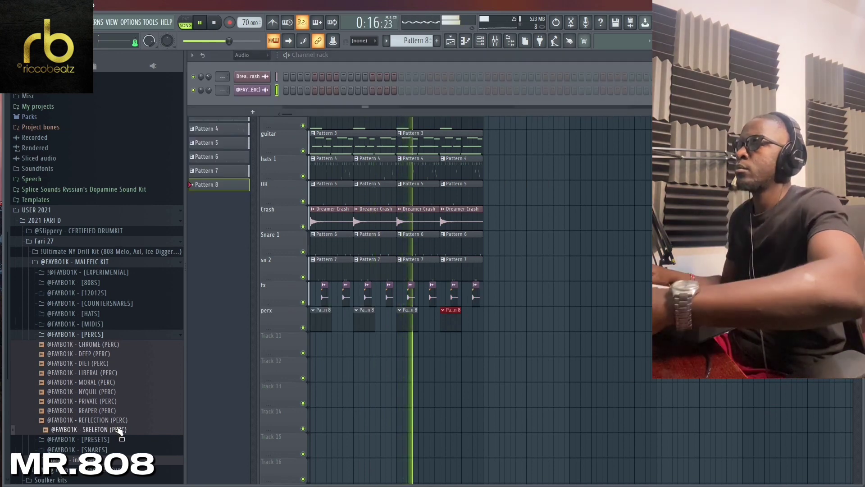
drag(115, 429, 259, 104)
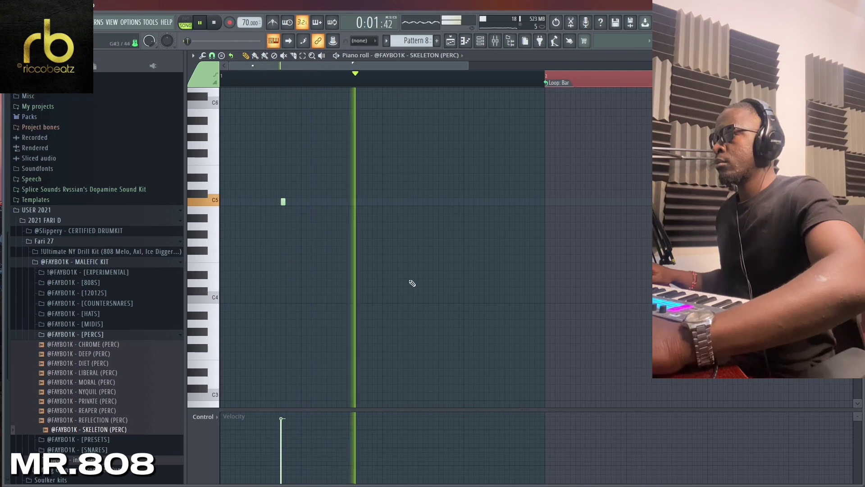
click(446, 202)
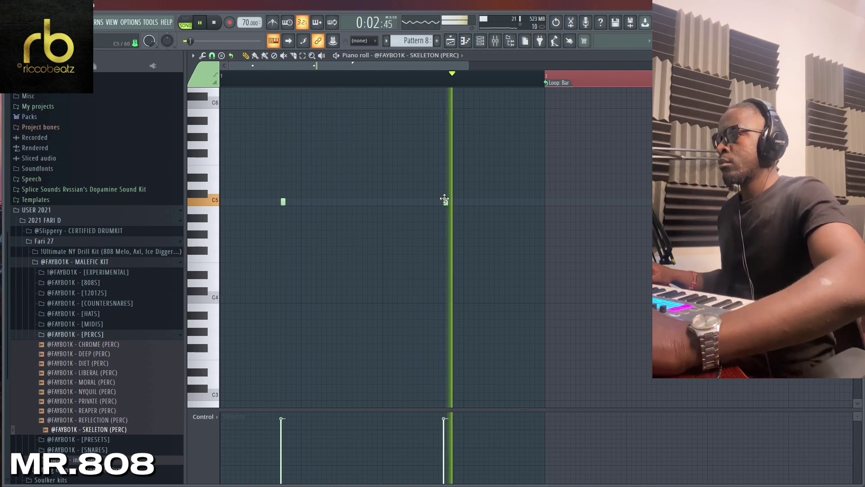
click(528, 201)
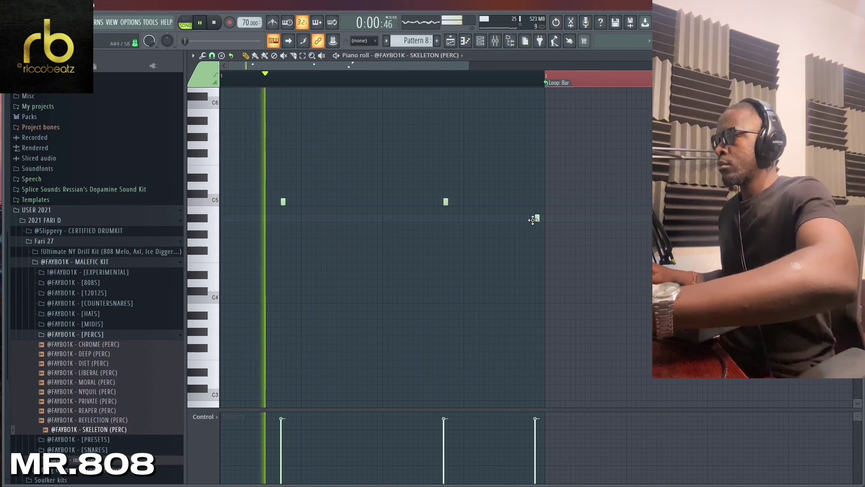
drag(523, 204, 530, 201)
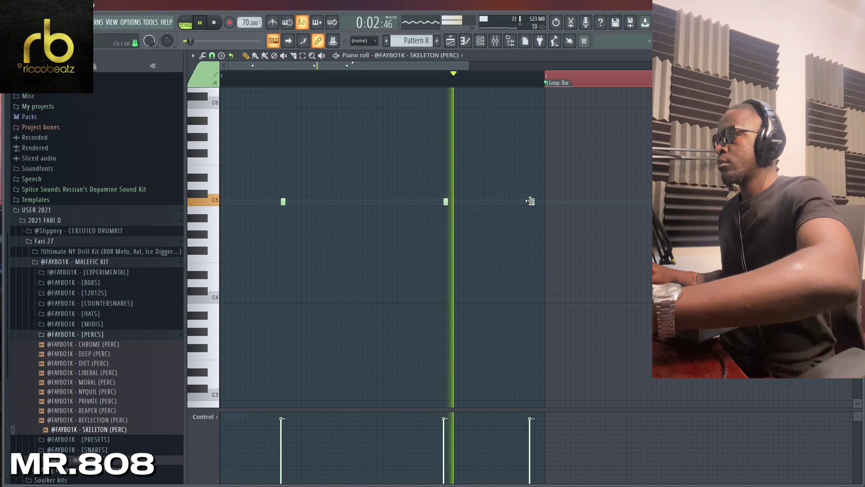
key(ctrl+a)
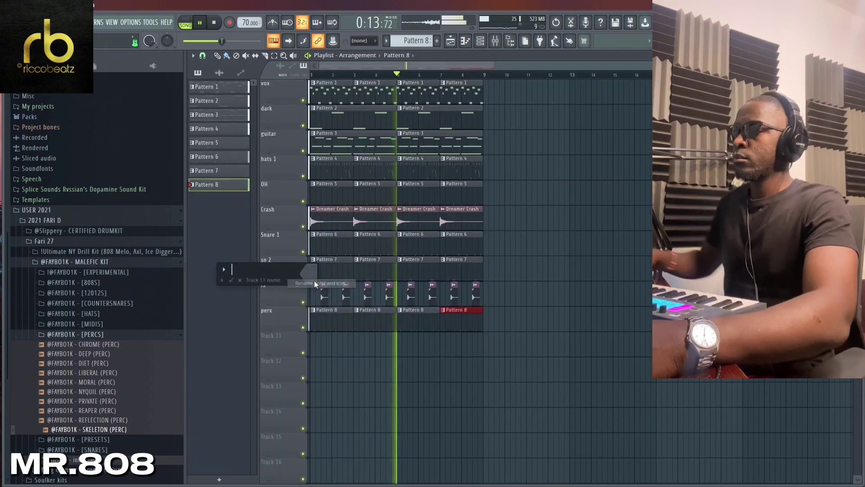
Step: Name playlist track 11 Kicks and place a Pattern 9 clip at its start
text(Kicks)
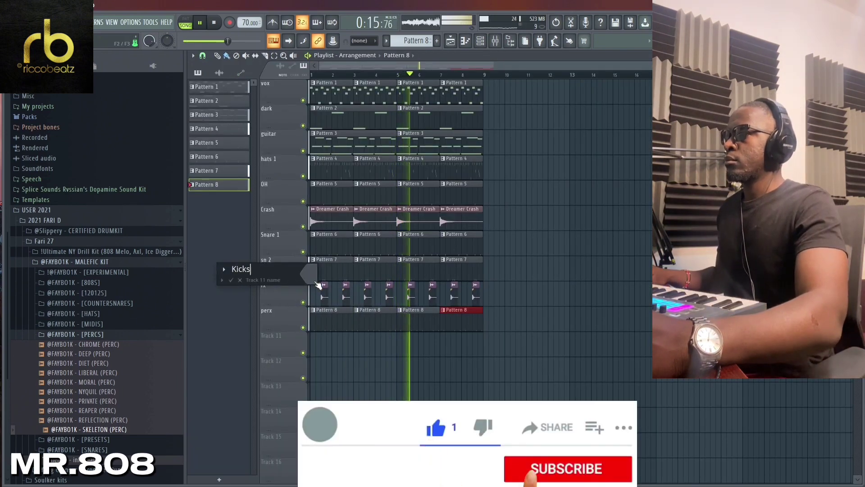
key(Return)
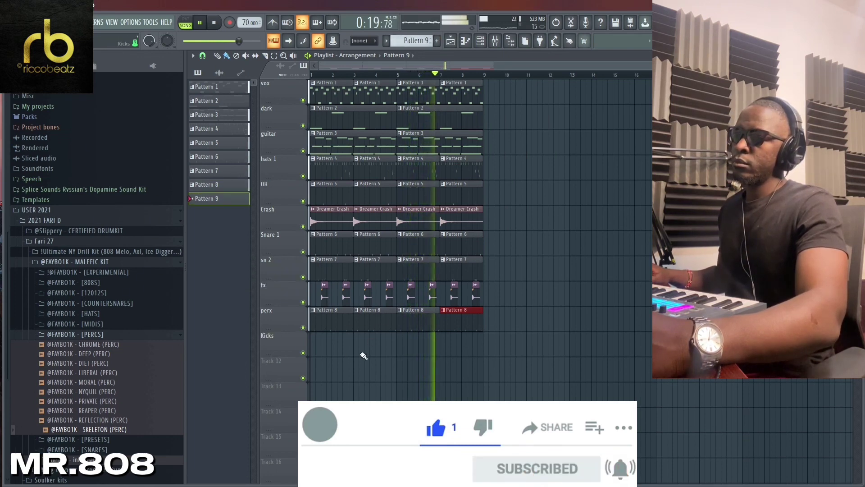
click(322, 343)
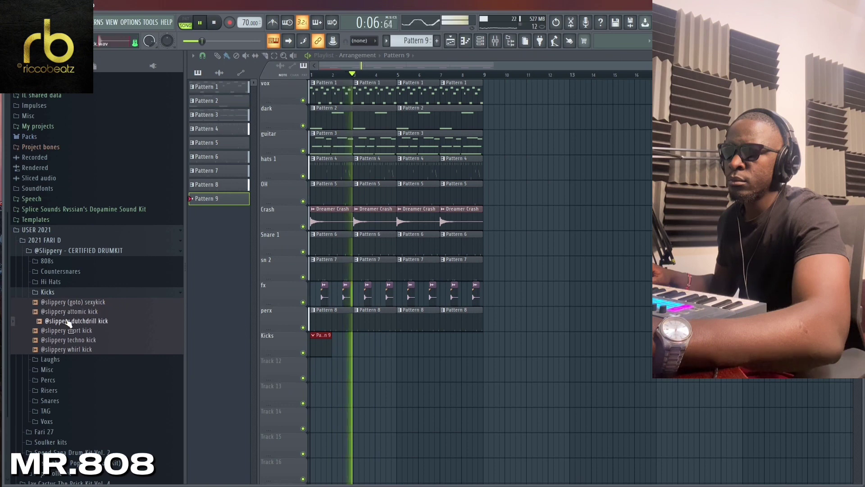
click(67, 330)
click(69, 339)
click(70, 350)
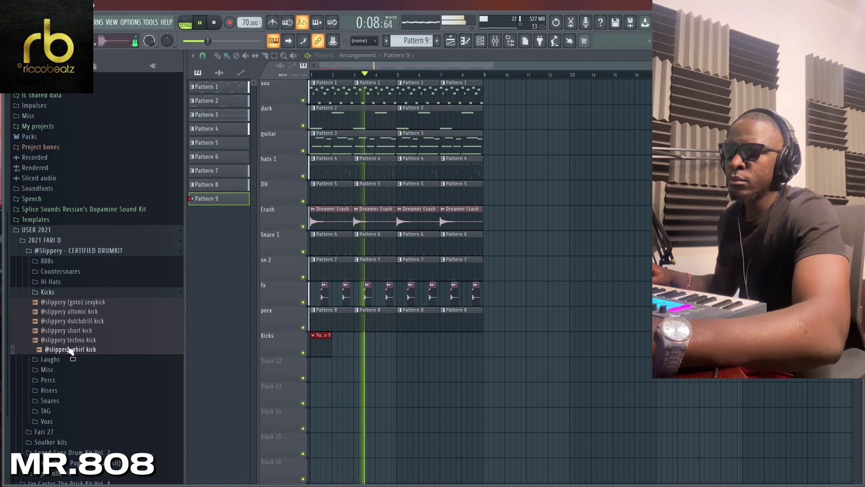
click(92, 311)
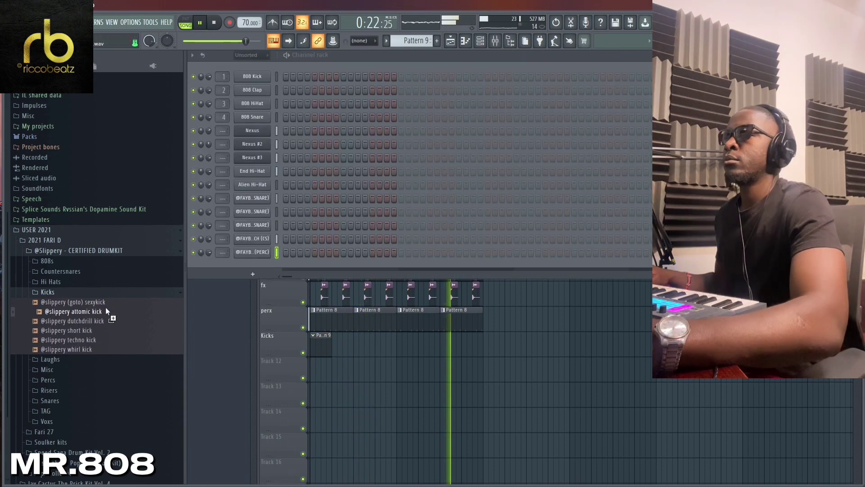
drag(105, 306, 248, 262)
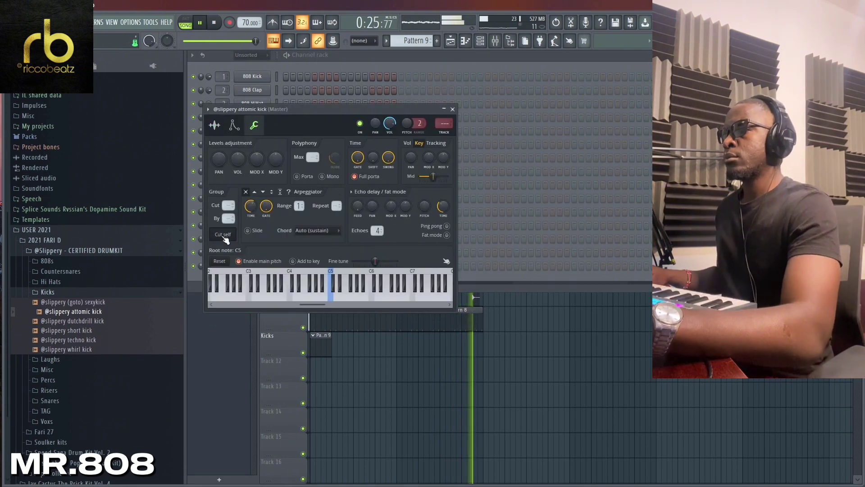
click(230, 128)
key(space)
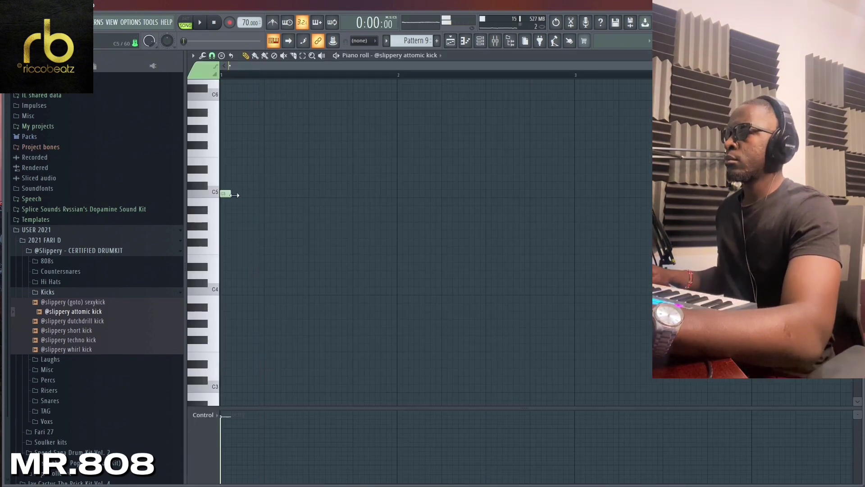
drag(235, 194, 244, 194)
key(space)
key(space)
key(space)
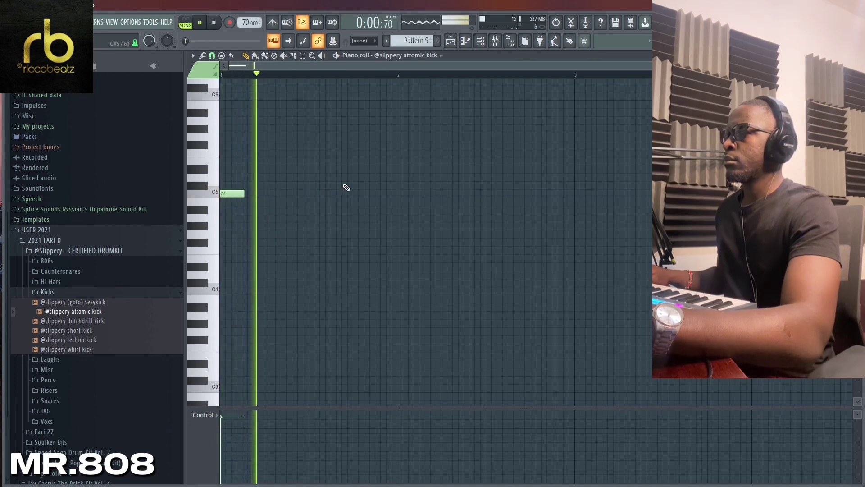
click(361, 194)
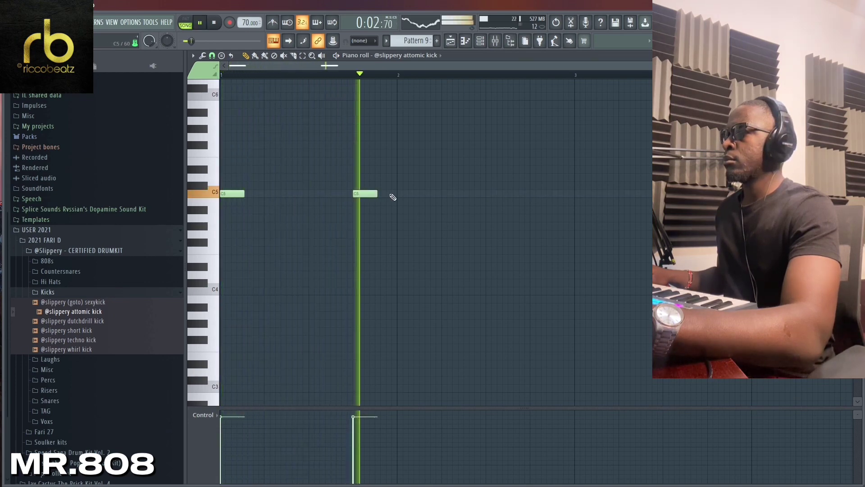
click(402, 194)
click(435, 193)
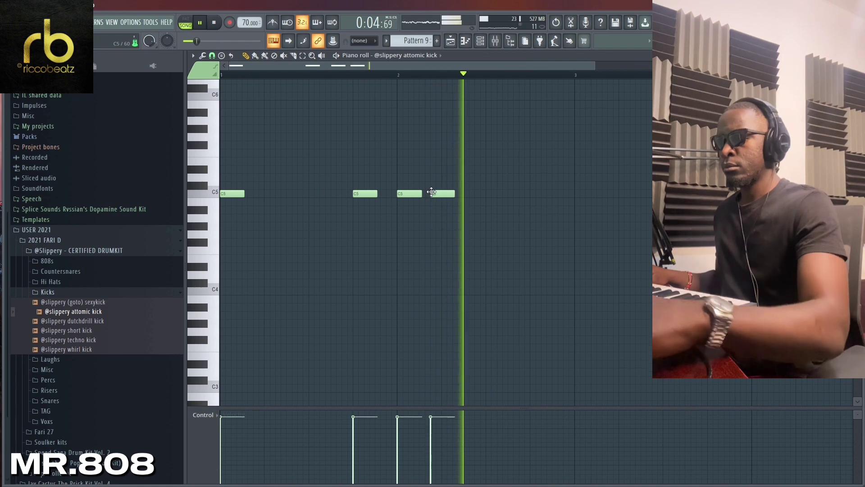
click(531, 194)
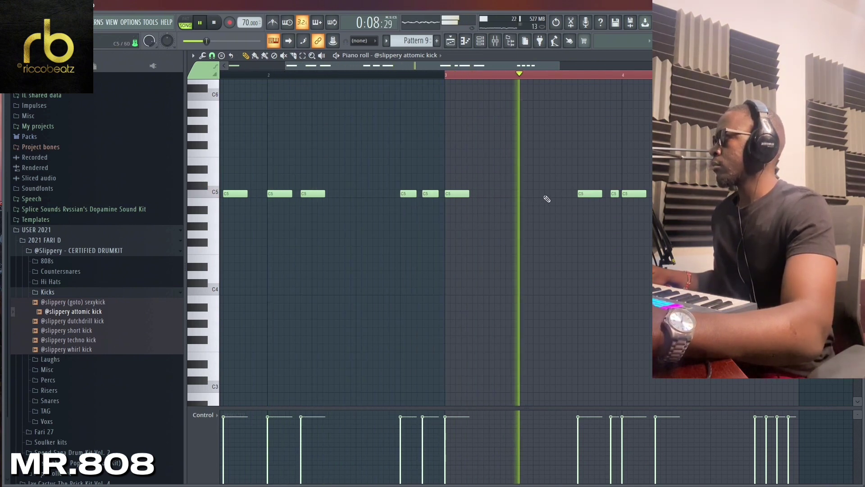
click(564, 193)
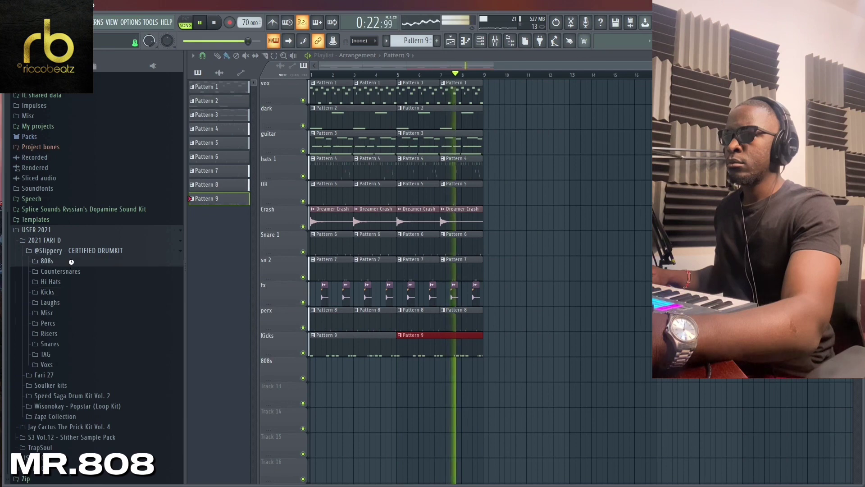
click(74, 281)
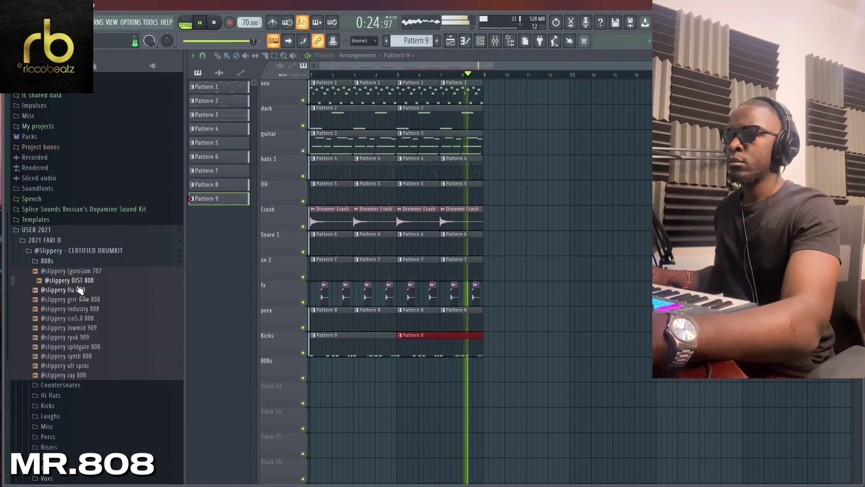
click(79, 290)
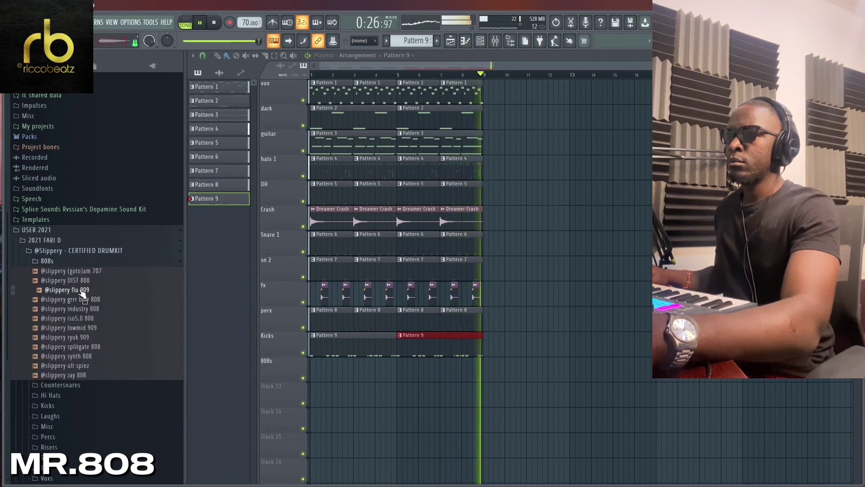
click(77, 300)
click(78, 309)
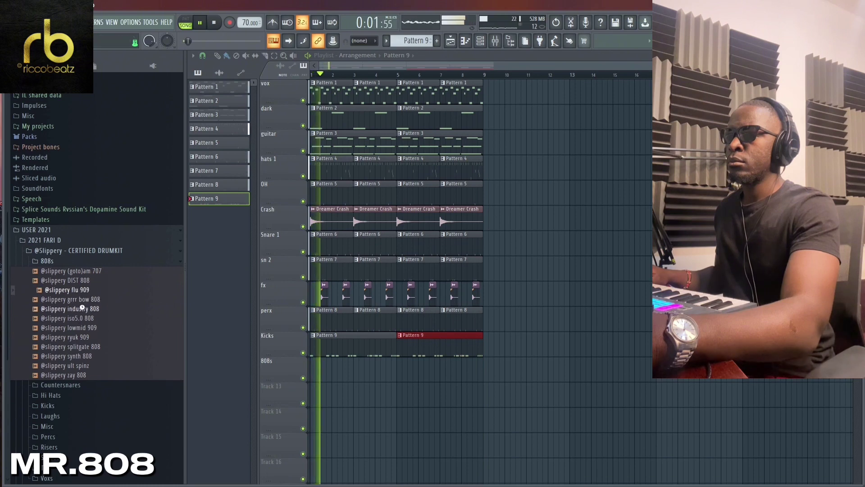
click(81, 319)
click(91, 327)
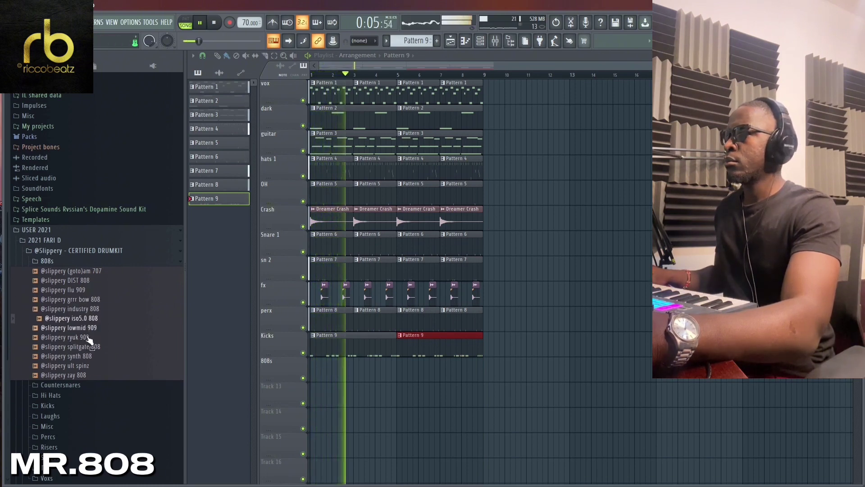
click(85, 337)
click(86, 347)
click(85, 356)
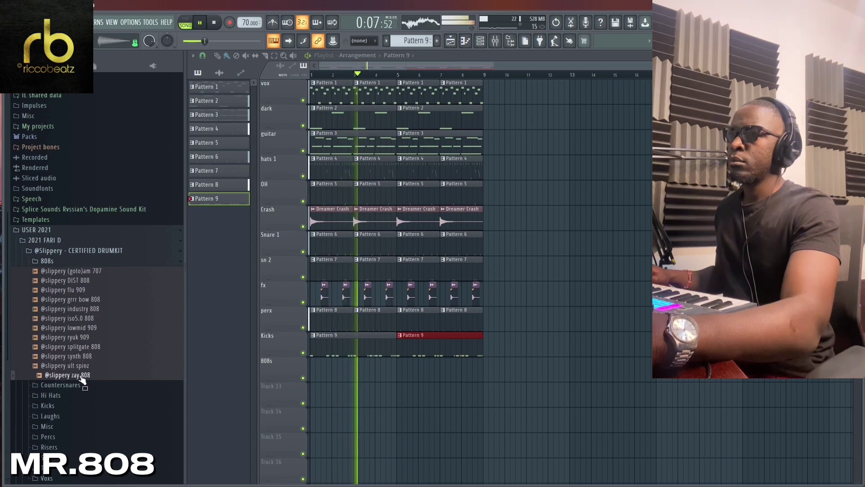
click(85, 366)
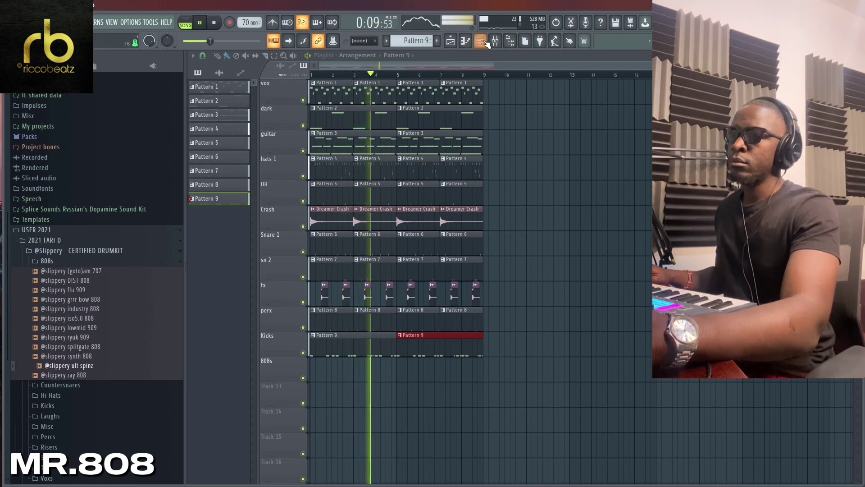
key(F6)
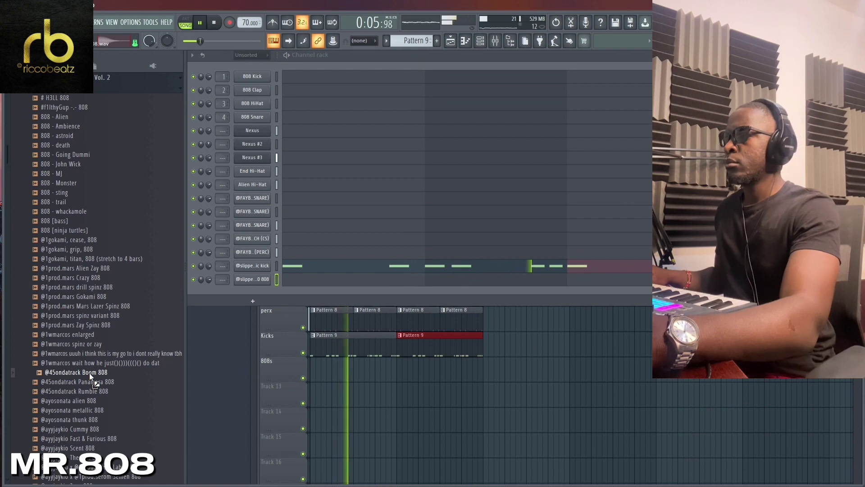
drag(89, 372, 269, 294)
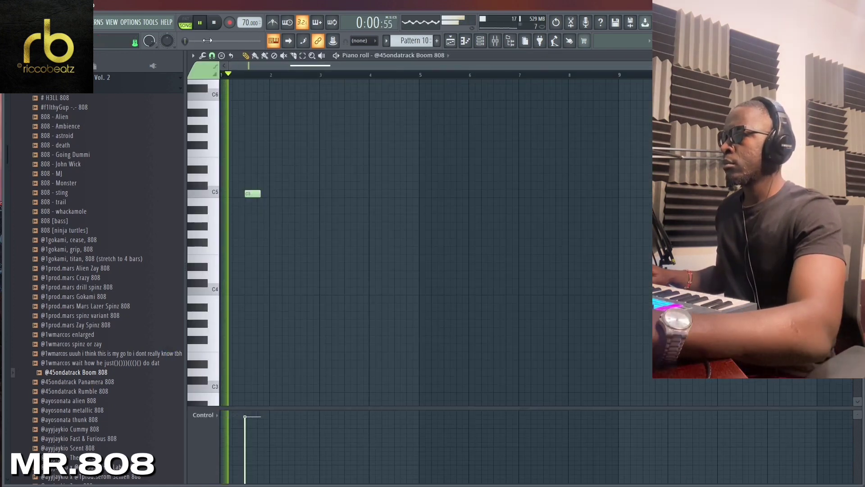
click(212, 56)
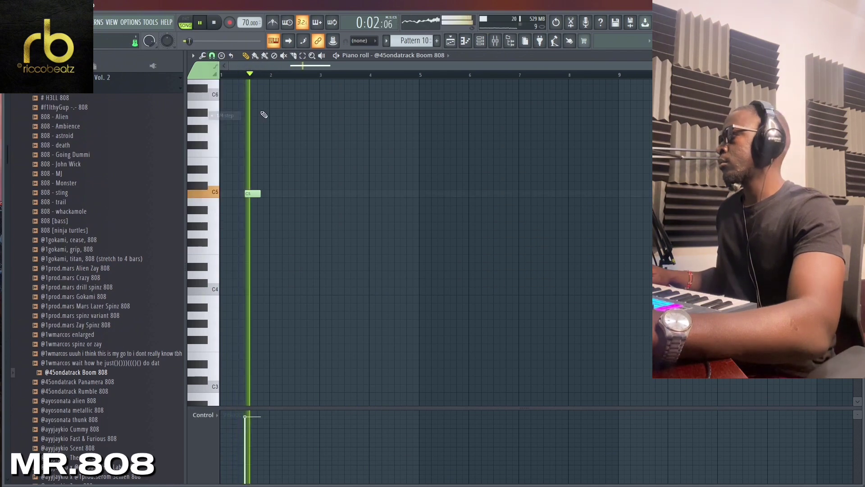
click(221, 117)
scroll(403, 168, up, 4)
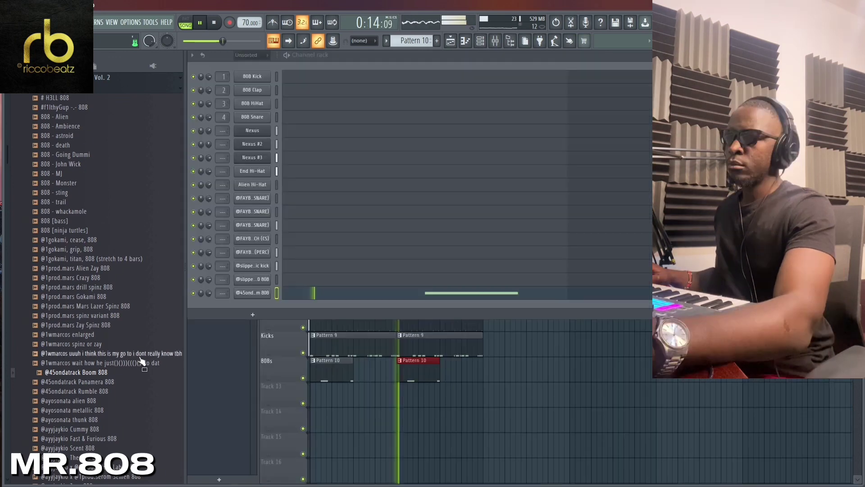
Step: Audition more 808s, including the Jay Cactus The Prick Kit Vol. 4 ones, and add JayCactus - Capless 909 as a new channel
click(116, 392)
click(98, 400)
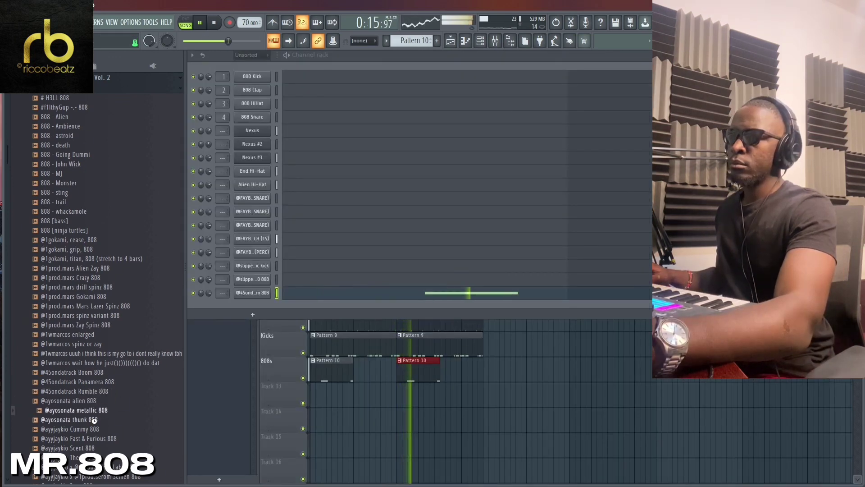
click(94, 420)
click(95, 430)
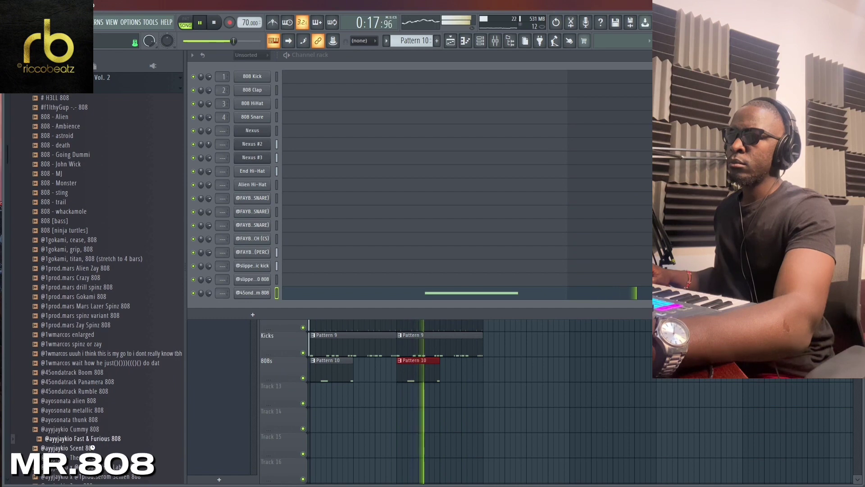
scroll(95, 271, up, 5)
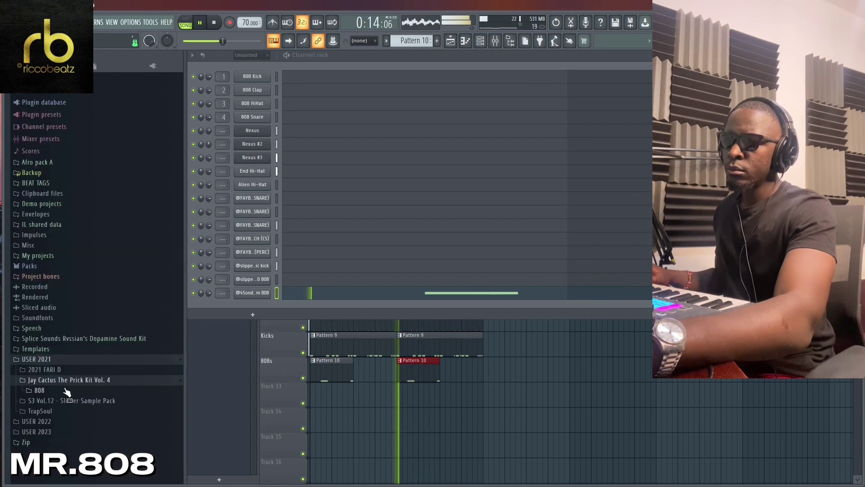
click(60, 405)
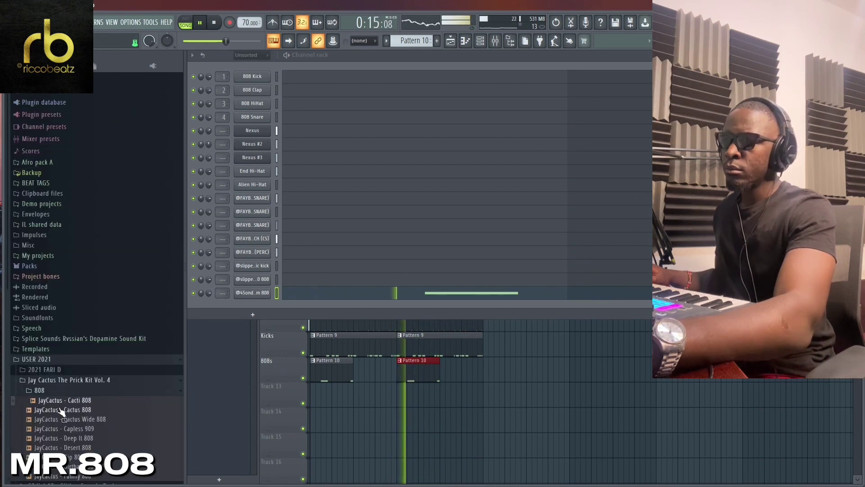
click(63, 419)
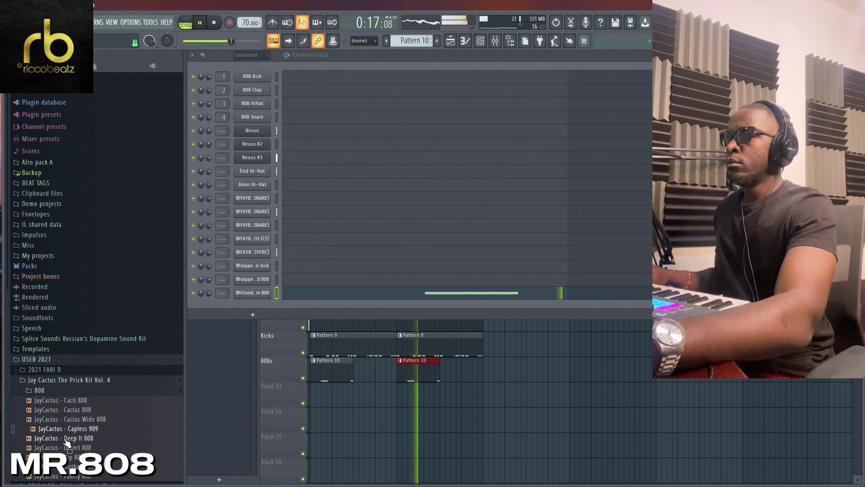
click(67, 429)
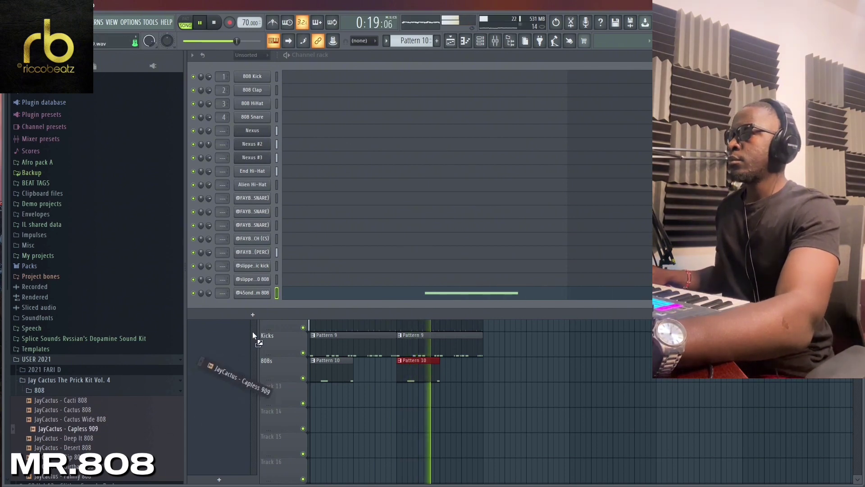
drag(253, 334, 265, 303)
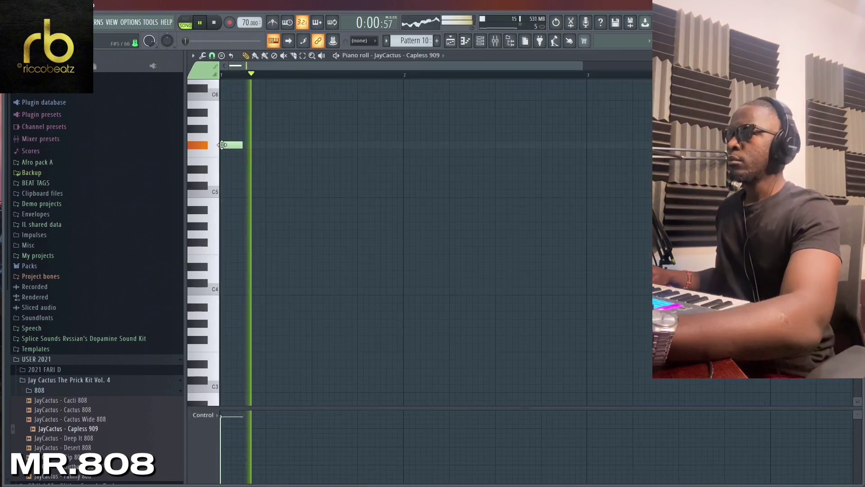
Step: Delete the F#5 note from the JayCactus - Capless 909 part and add an A5 note in each of bars 1 and 2
right_click(223, 145)
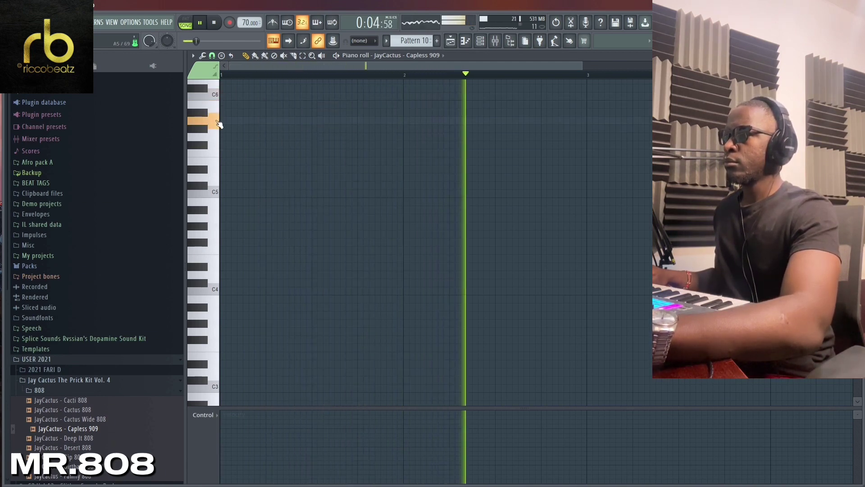
click(296, 120)
click(479, 120)
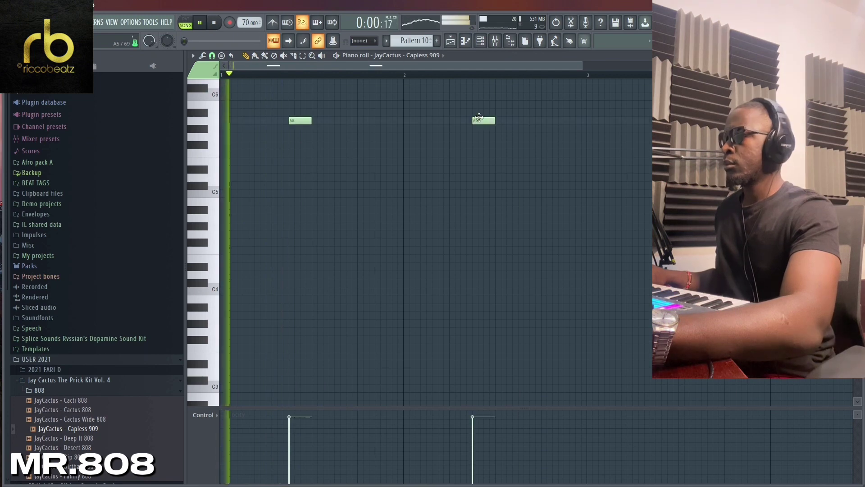
Step: Extend the JayCactus - Capless 909 part with another note in bar 2 and an E6 note after the A6 in bar 3
click(506, 217)
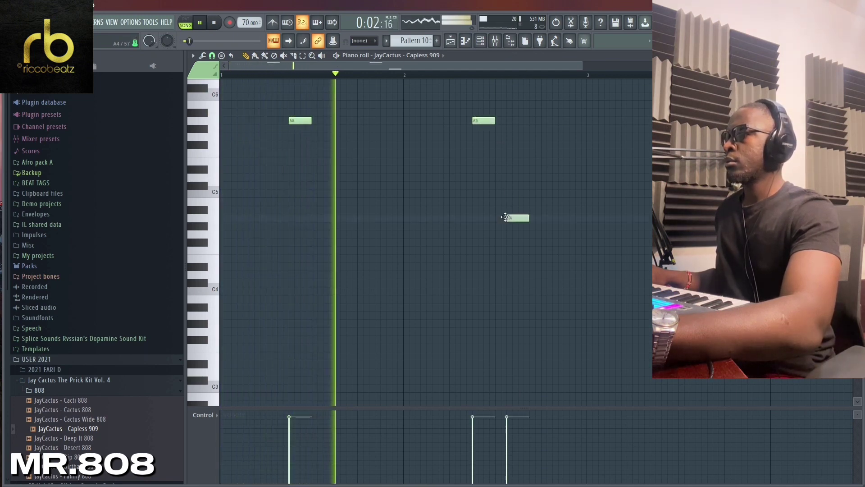
drag(505, 218, 530, 218)
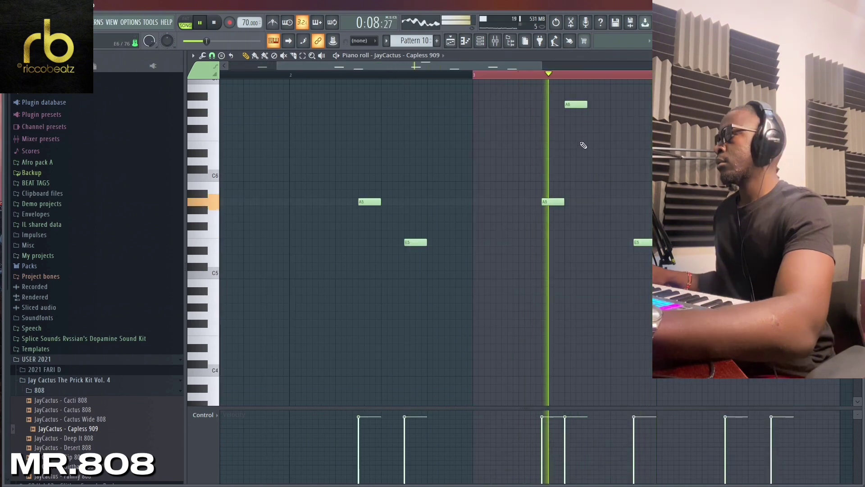
click(588, 153)
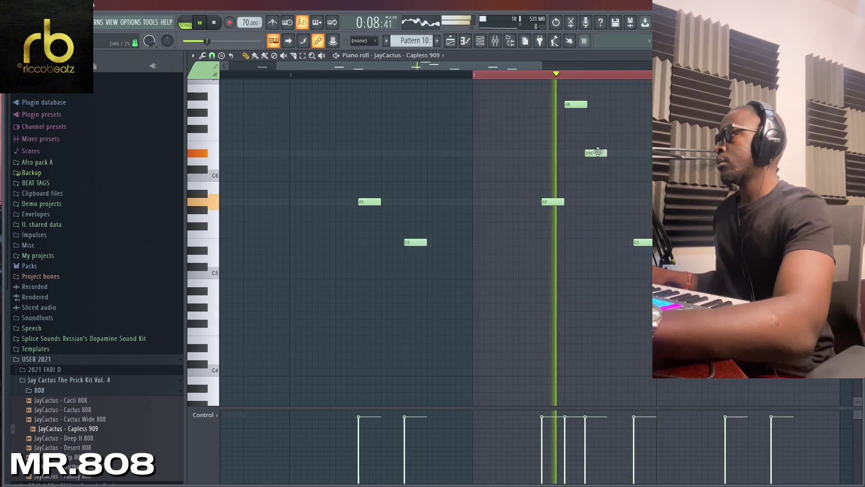
drag(598, 152, 596, 145)
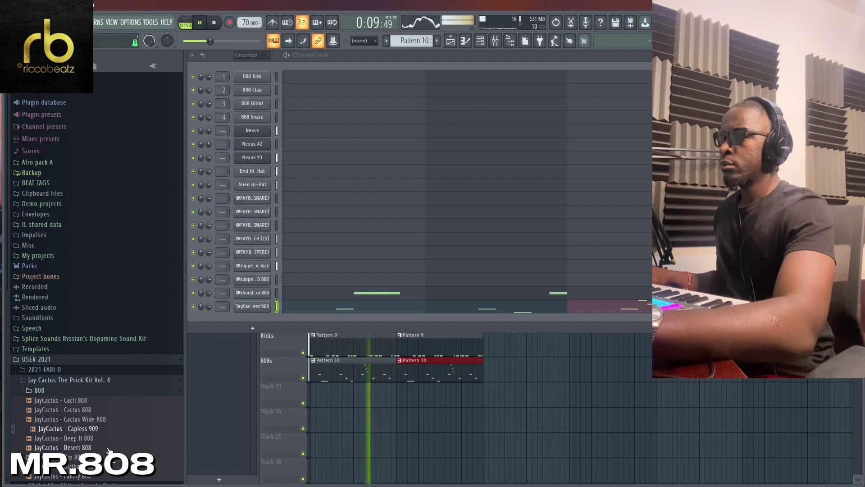
Step: Audition the 808s in Jay Cactus The Prick Kit Volume 3, add [808] Flangy as a channel and write its notes in Pattern 10
scroll(108, 449, down, 3)
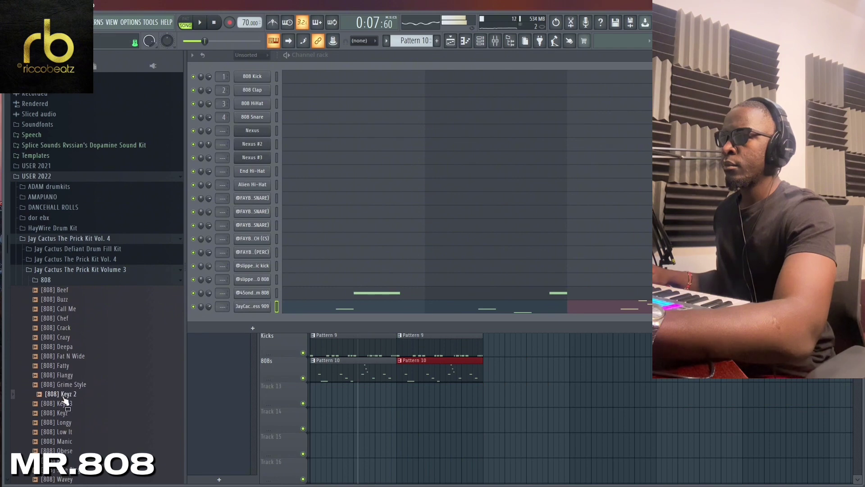
click(65, 452)
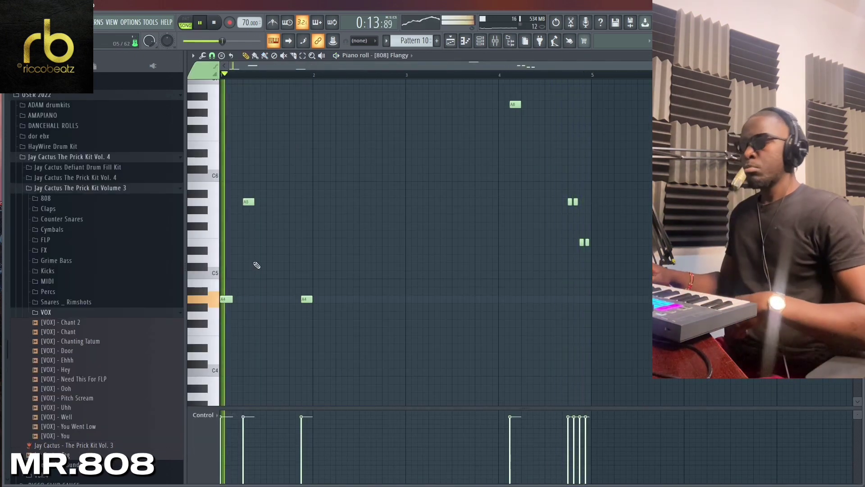
key(F7)
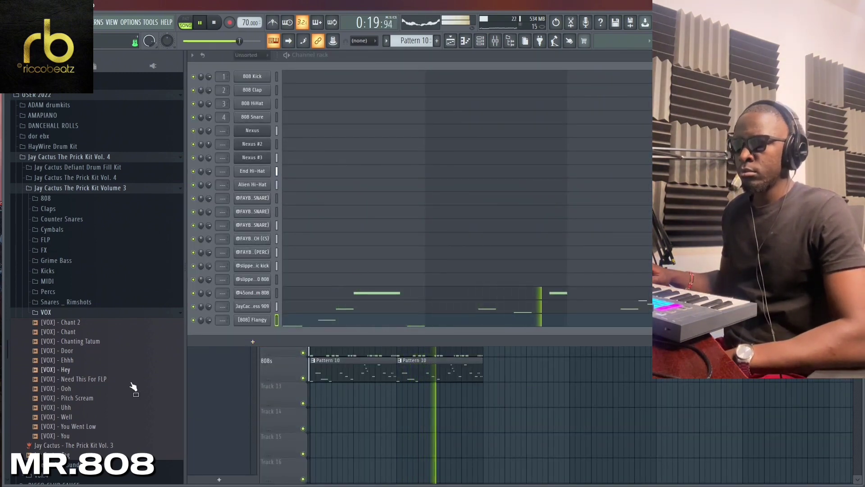
Step: Audition the VOX samples and place [FX] - Breath clips on Track 13 in bars 2, 4, 6 and 8
click(85, 343)
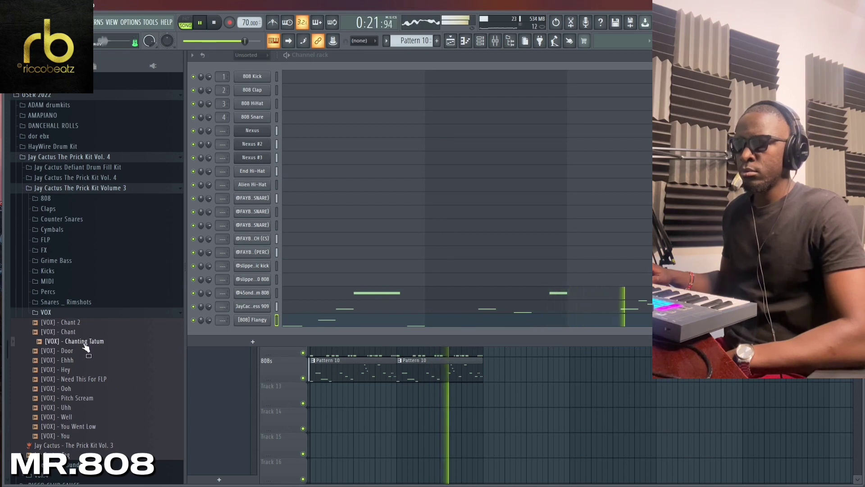
key(Down)
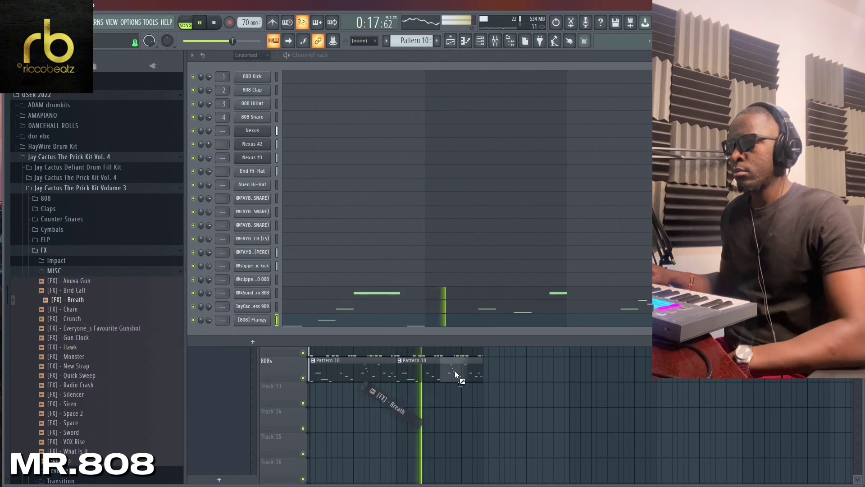
drag(425, 391, 419, 394)
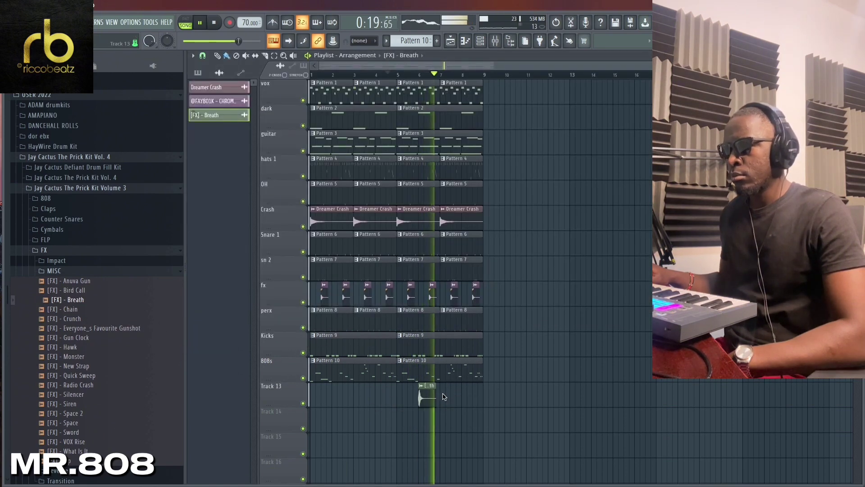
click(442, 396)
click(338, 395)
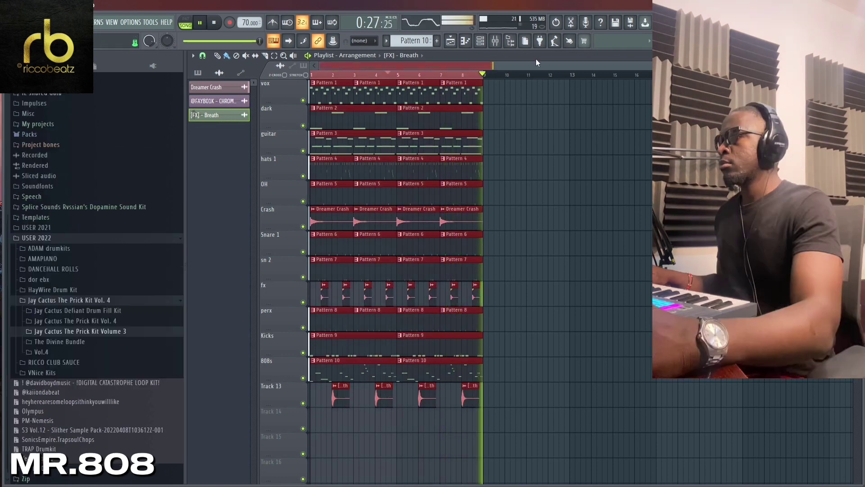
Step: Duplicate the eight-bar arrangement into bars 9 to 16 and mute the guitar track
key(ctrl+b)
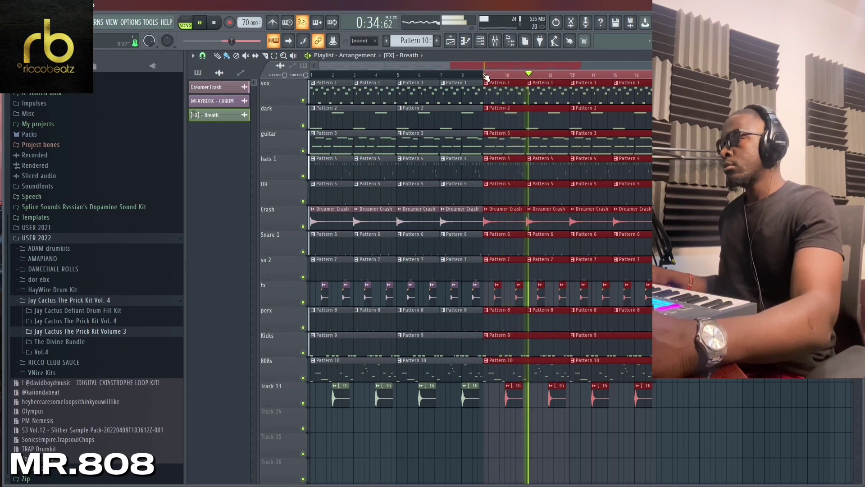
key(ctrl+a)
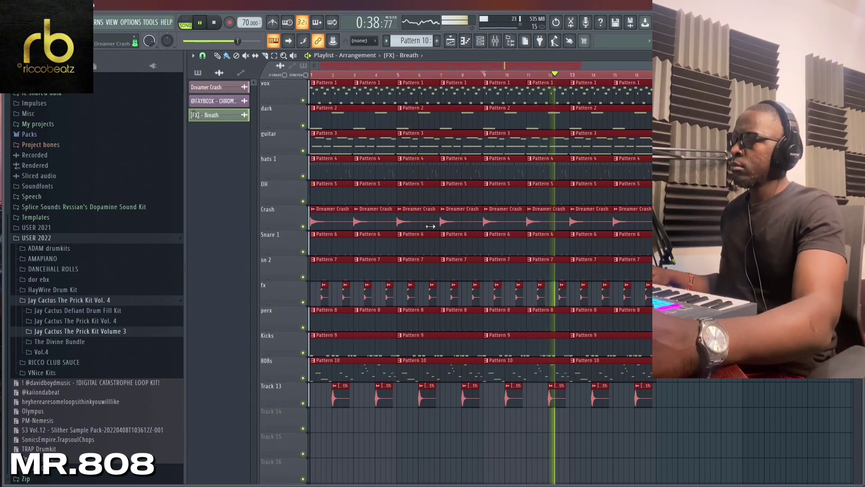
click(303, 151)
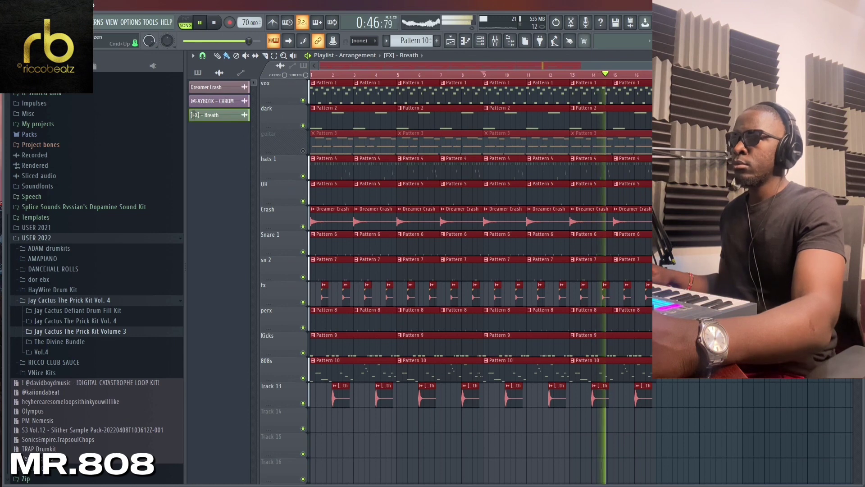
Step: Place the tag sample from the RICCOBEATZ MR.808 beat tags folder on Track 15, starting between bars 3 and 4
click(17, 172)
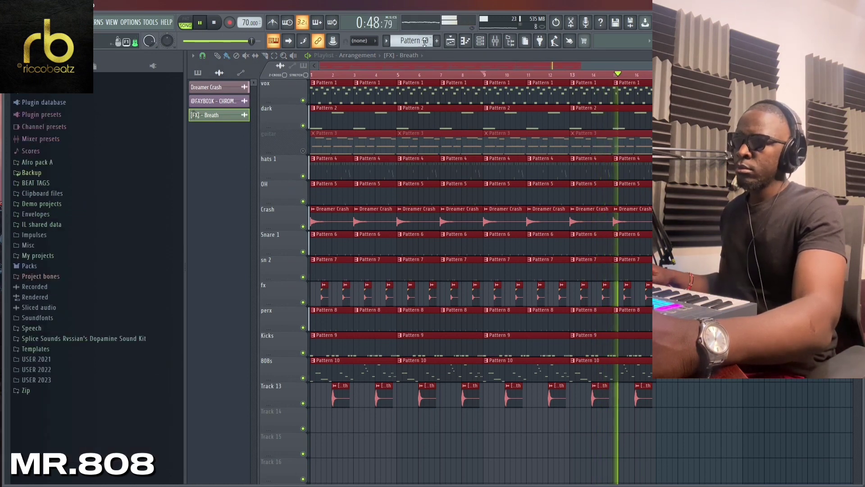
click(51, 184)
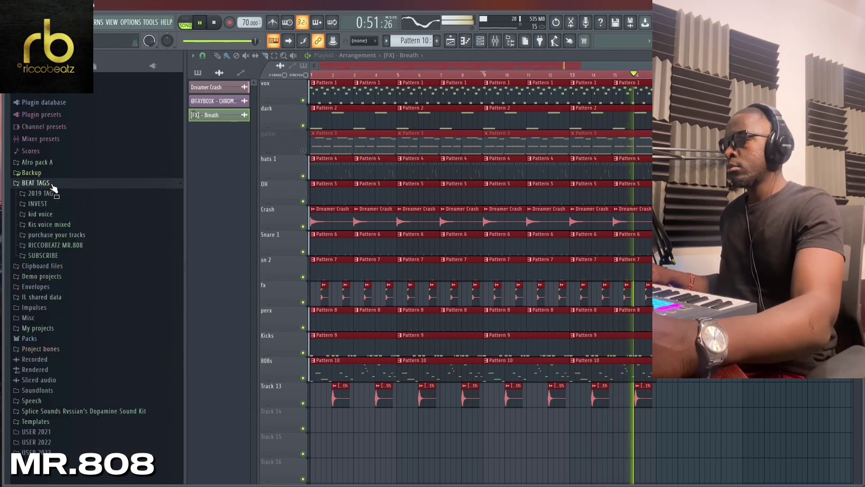
click(60, 247)
drag(58, 257, 372, 447)
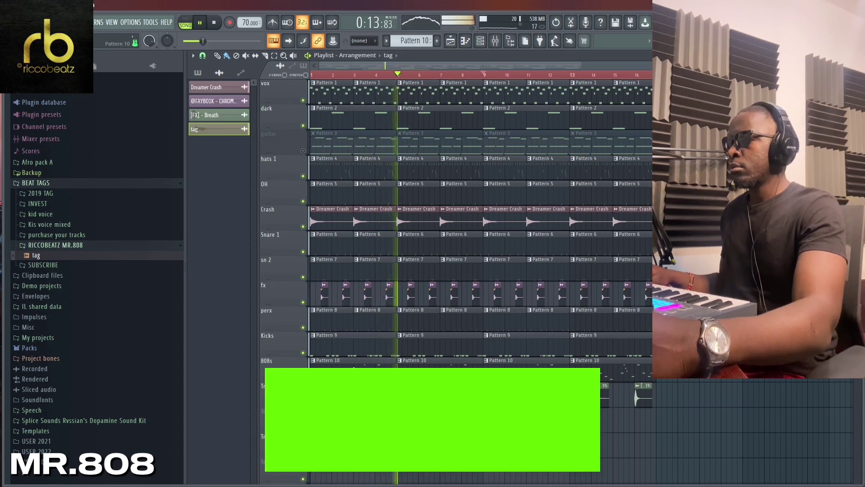
Step: Clear the first four bars of the guitar, hats 1, perx, Kicks and 808s tracks in the playlist
right_click(354, 366)
right_click(365, 331)
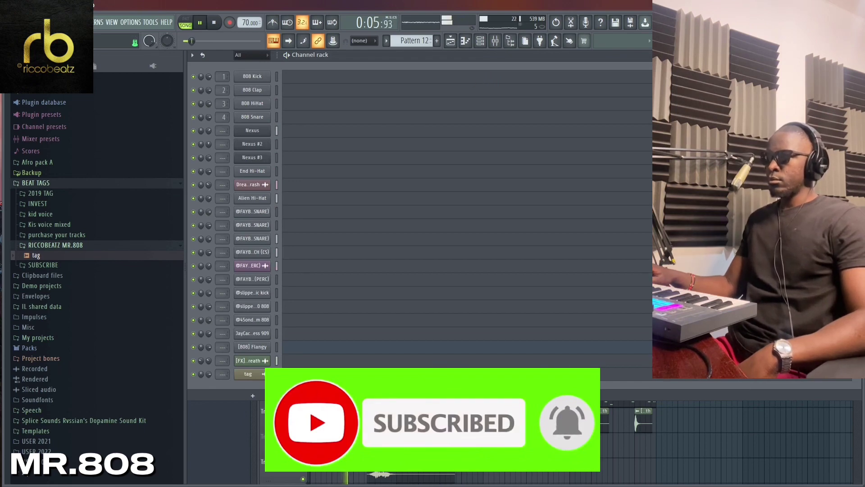
key(F5)
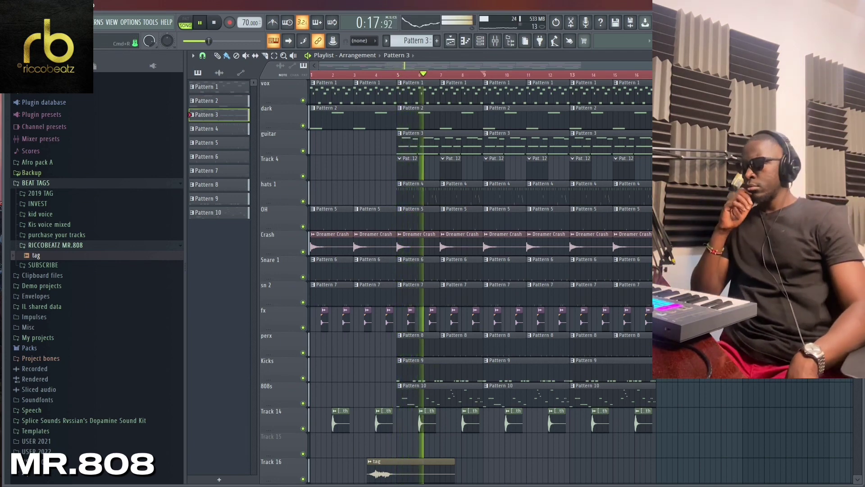
key(ctrl+Up)
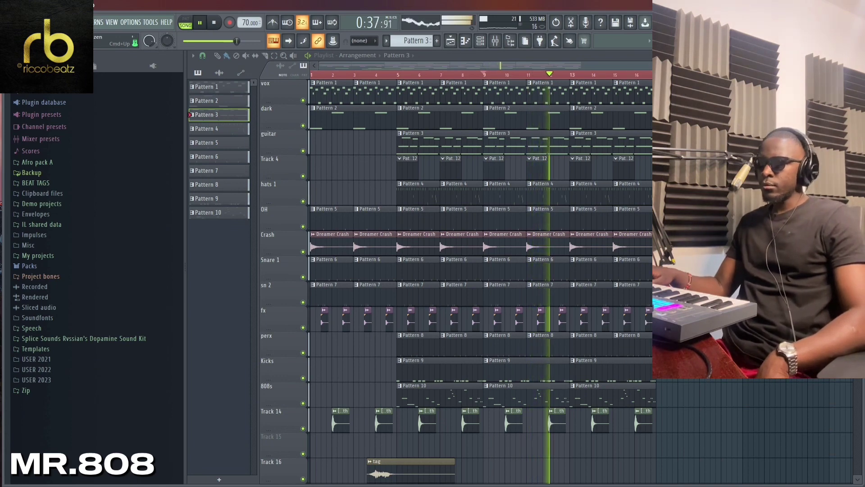
Step: Delete the Pattern 2 clip starting at bar 13 on the dark track
click(52, 22)
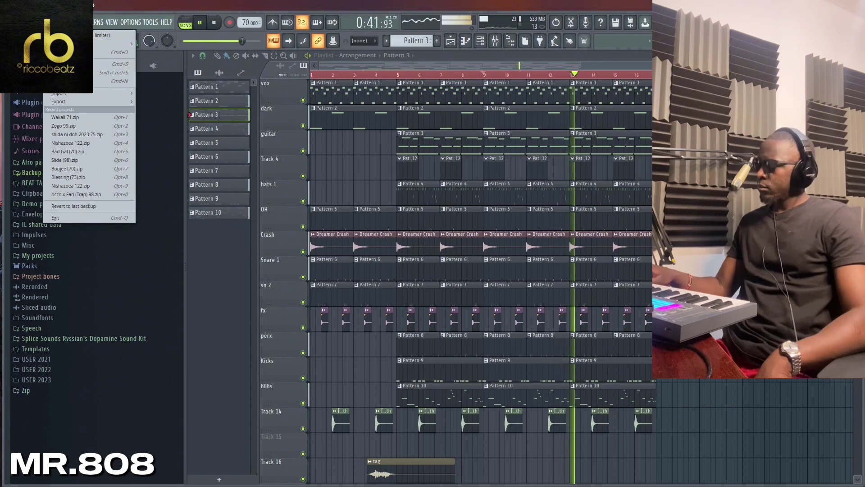
click(551, 221)
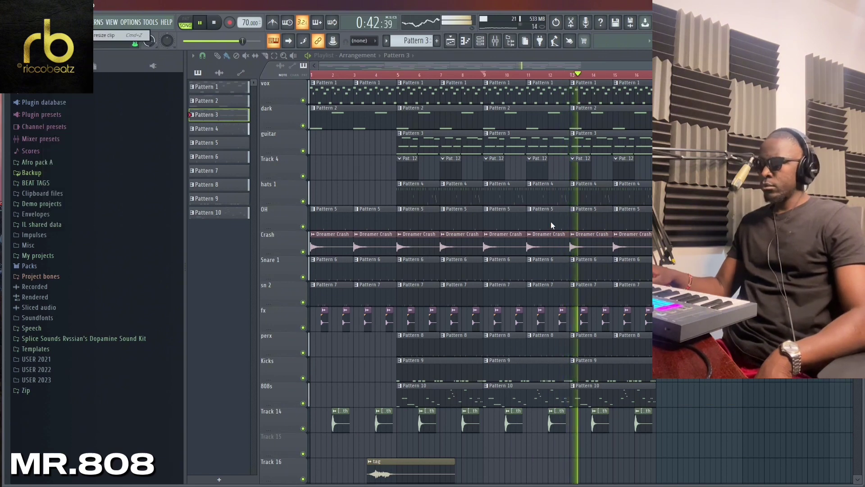
right_click(604, 119)
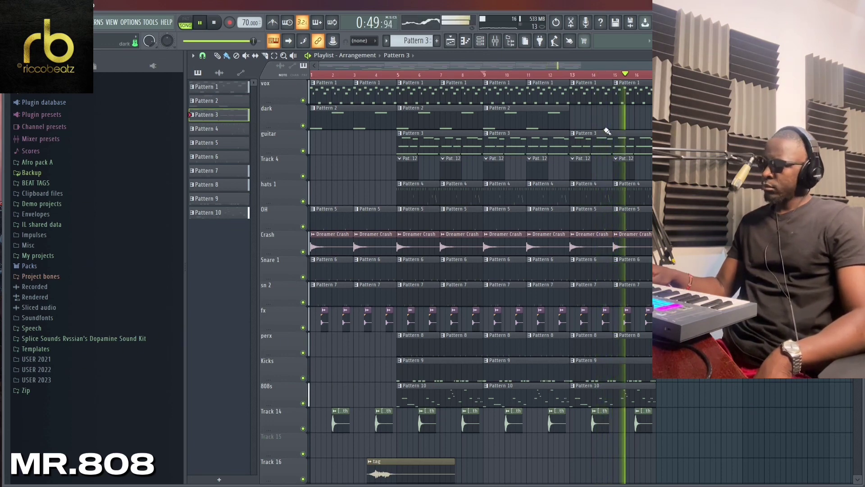
Step: Listen to the arrangement from bar 13 with the vox and guitar tracks muted, and check the channel rack
click(573, 75)
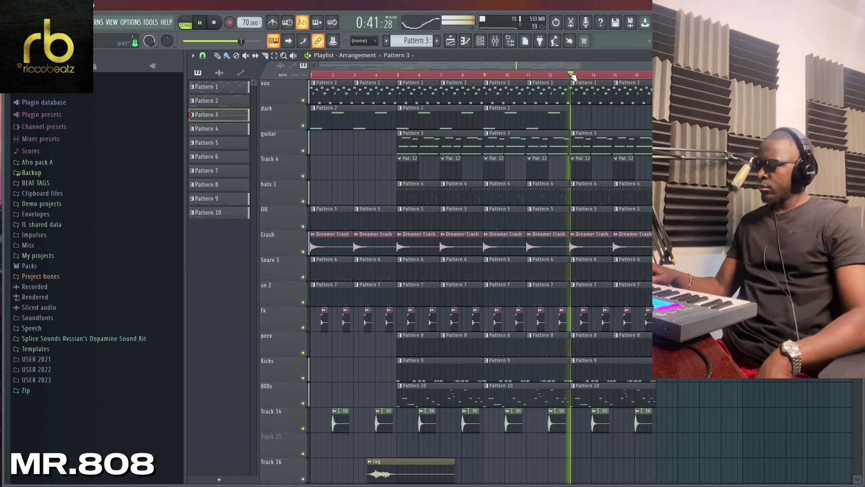
click(303, 100)
click(303, 151)
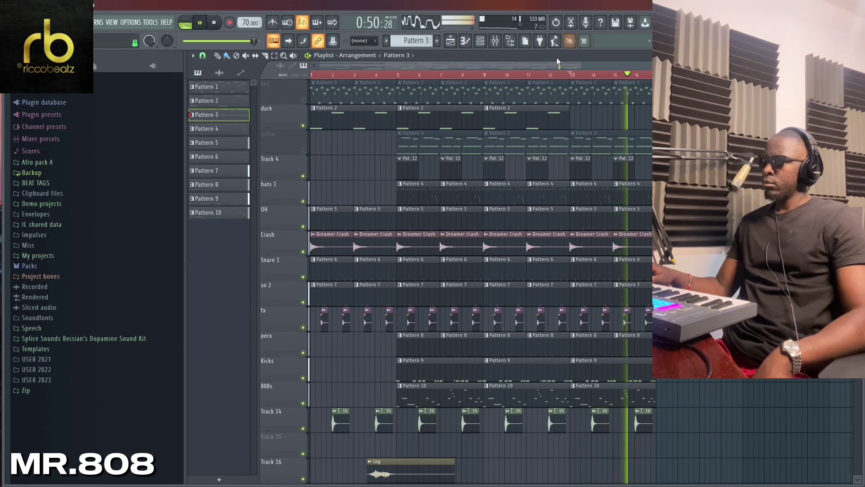
click(482, 43)
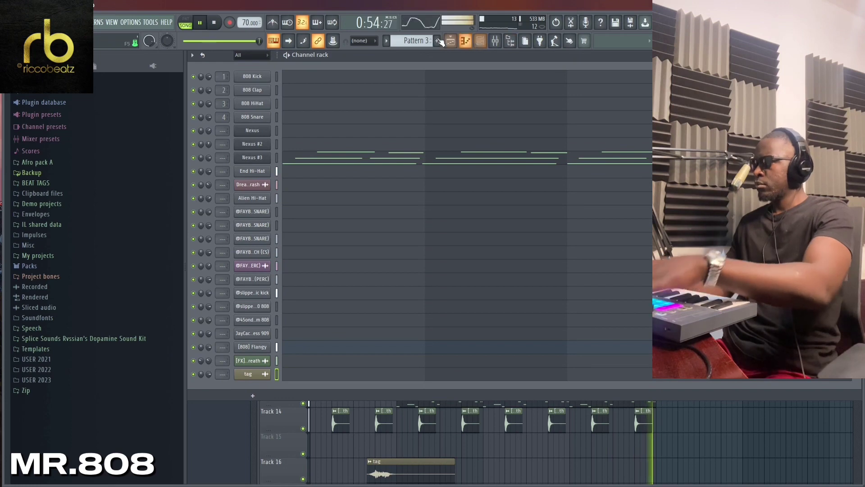
key(F6)
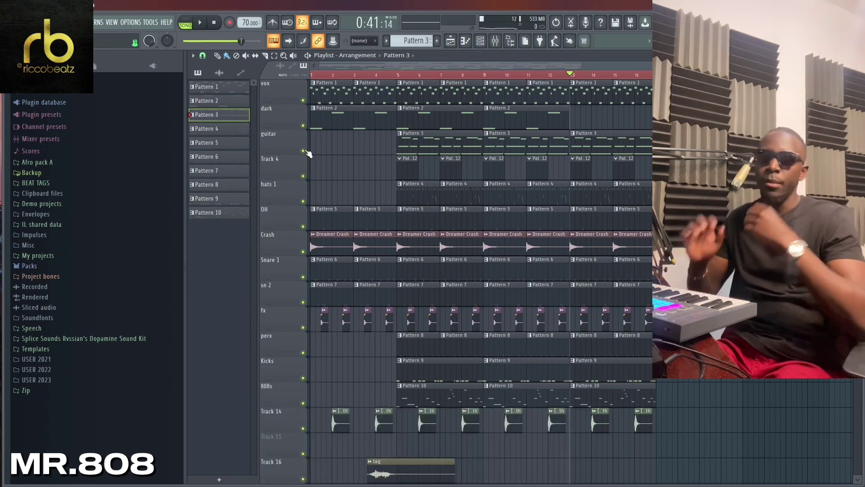
click(49, 22)
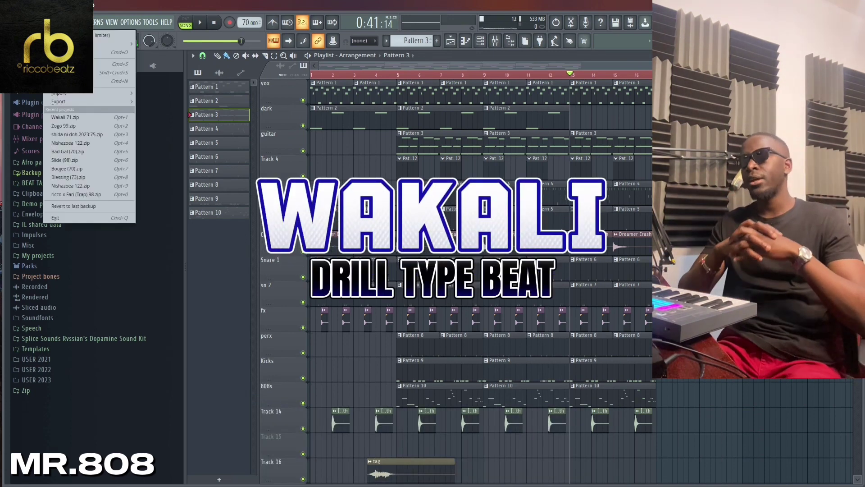
key(Escape)
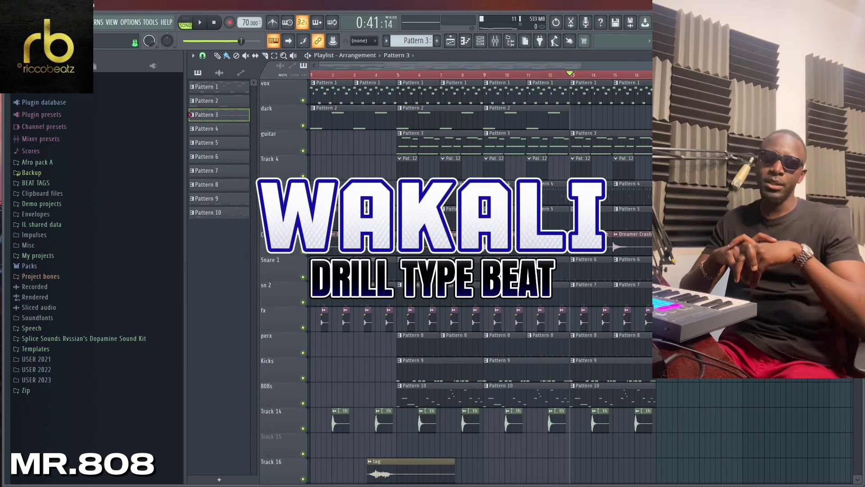